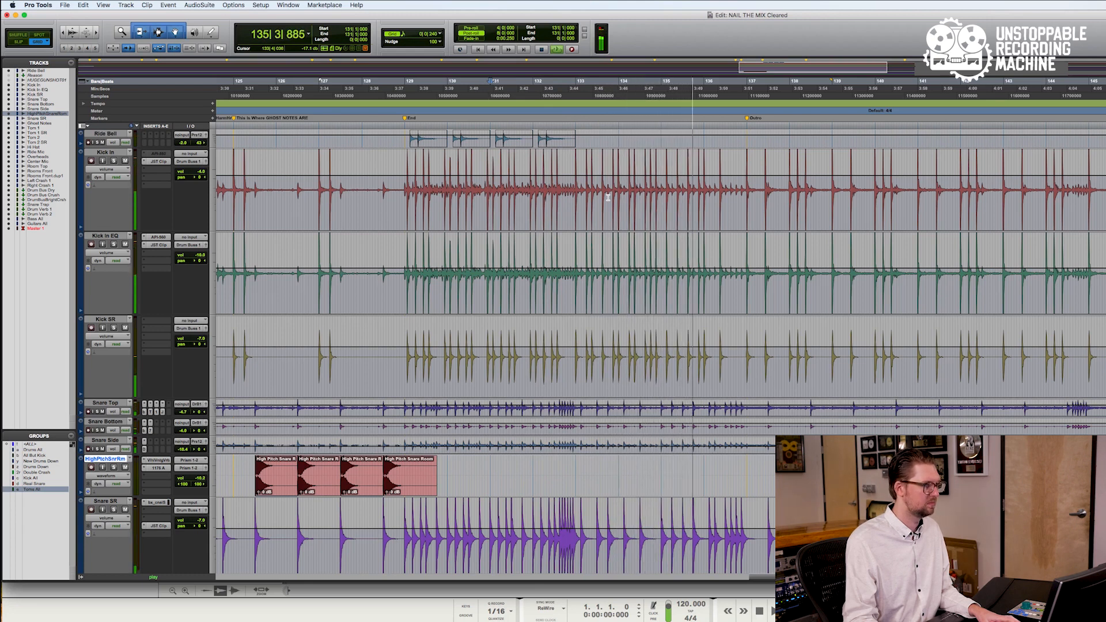
# Stop playback, select bars 133 to 137 on the Kick In track, and switch to the mixer
pyautogui.press('space')
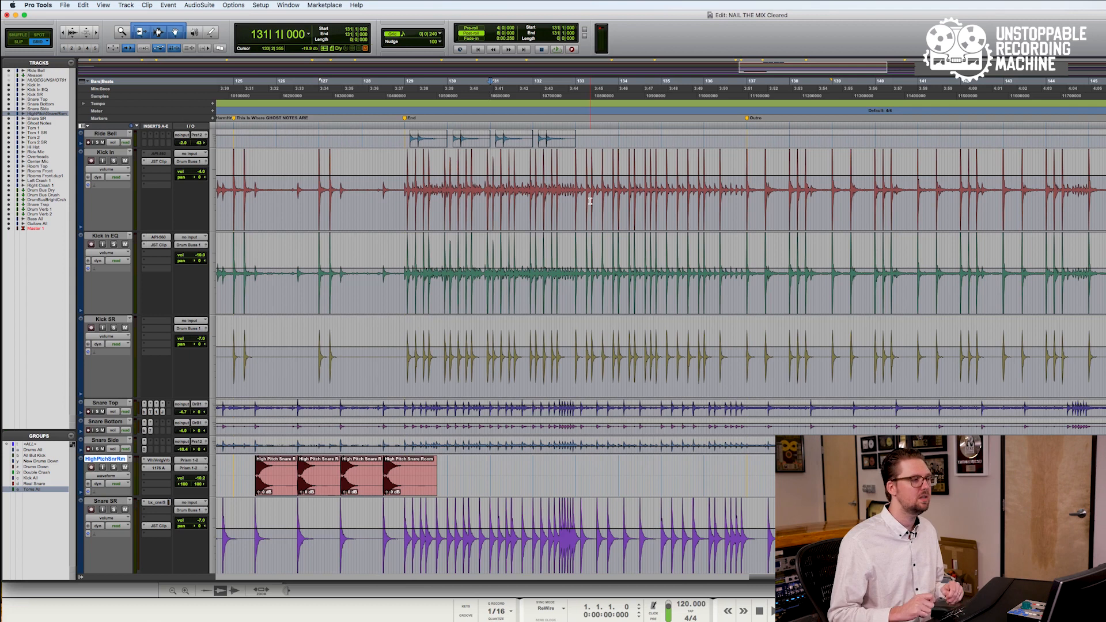
pyautogui.moveTo(576, 199); pyautogui.dragTo(745, 198)
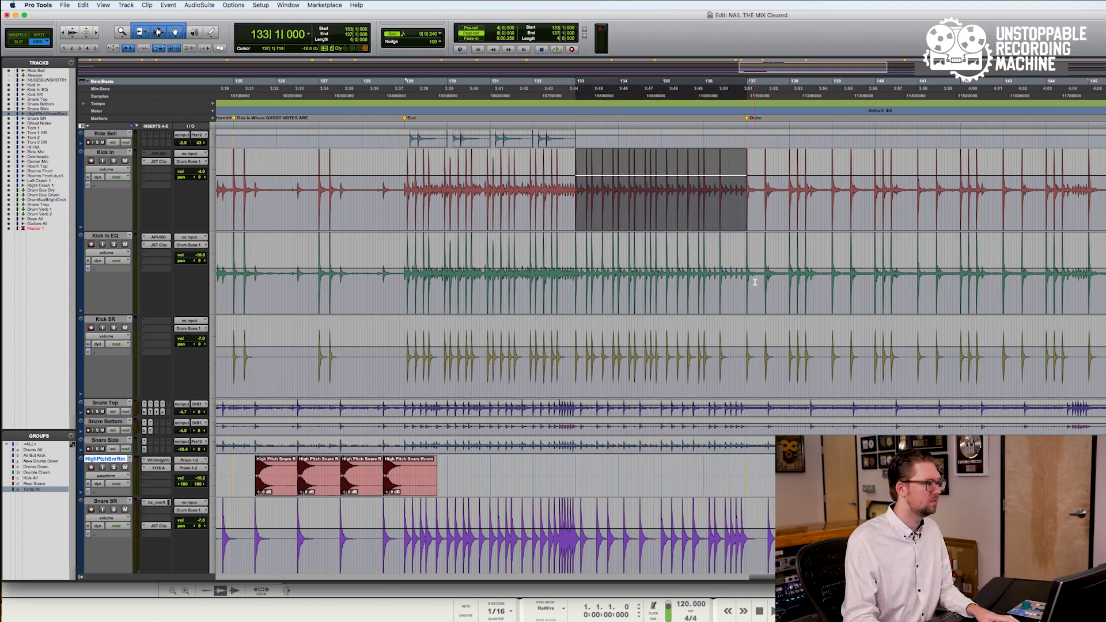
pyautogui.press('super+equal')
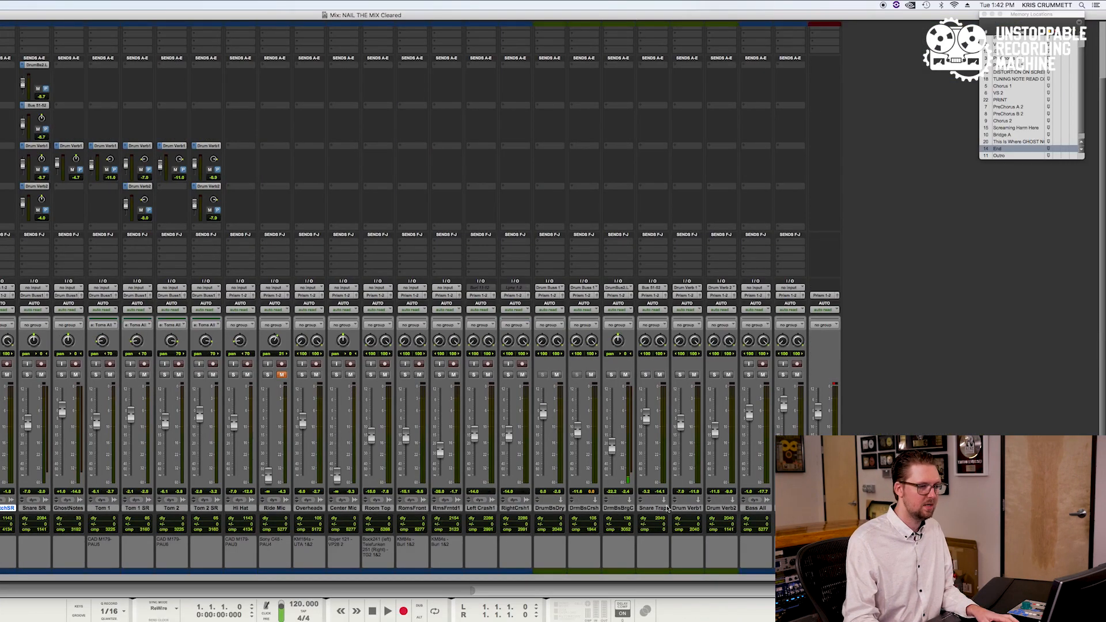
# Create one new stereo aux input track directly after the Drum Verb 2 track
pyautogui.click(731, 509)
pyautogui.press('super+shift+n')
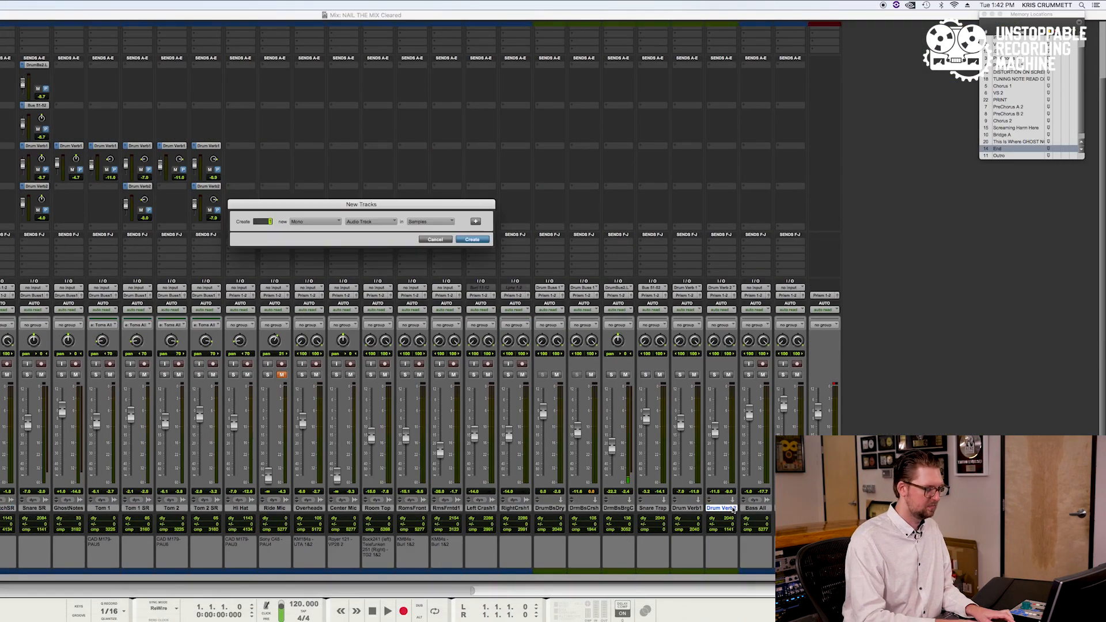
pyautogui.click(317, 223)
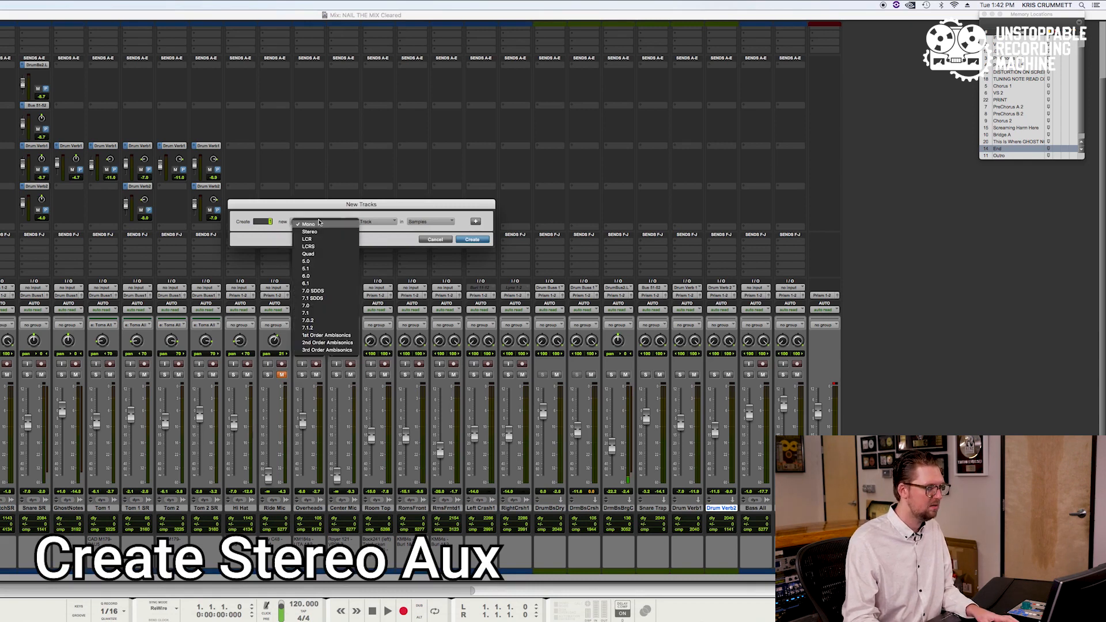
pyautogui.click(335, 230)
pyautogui.click(377, 228)
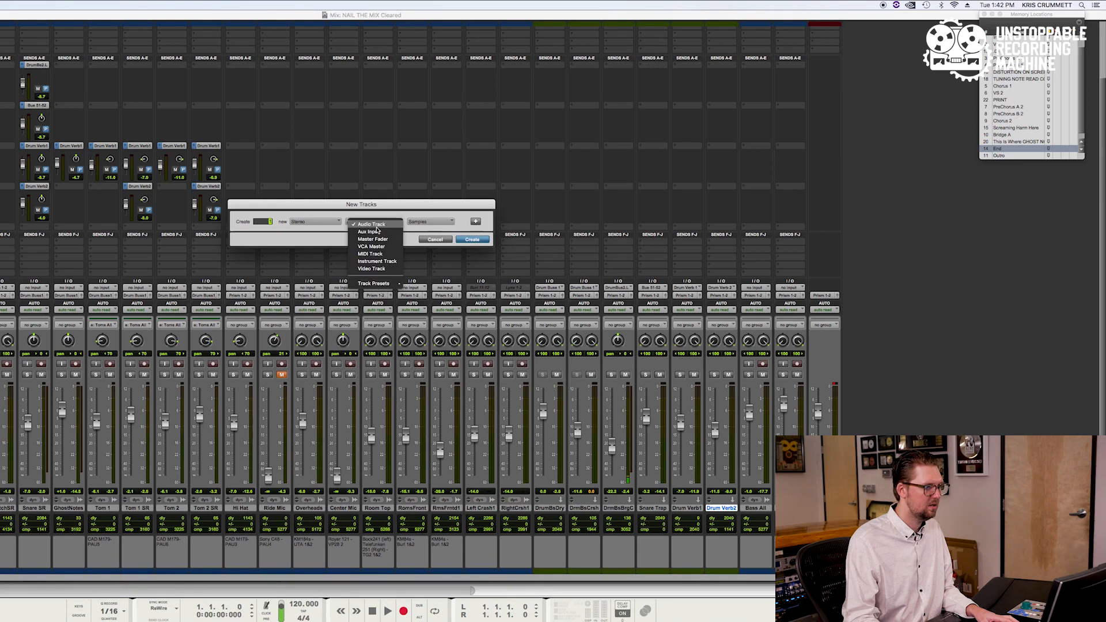
pyautogui.click(376, 231)
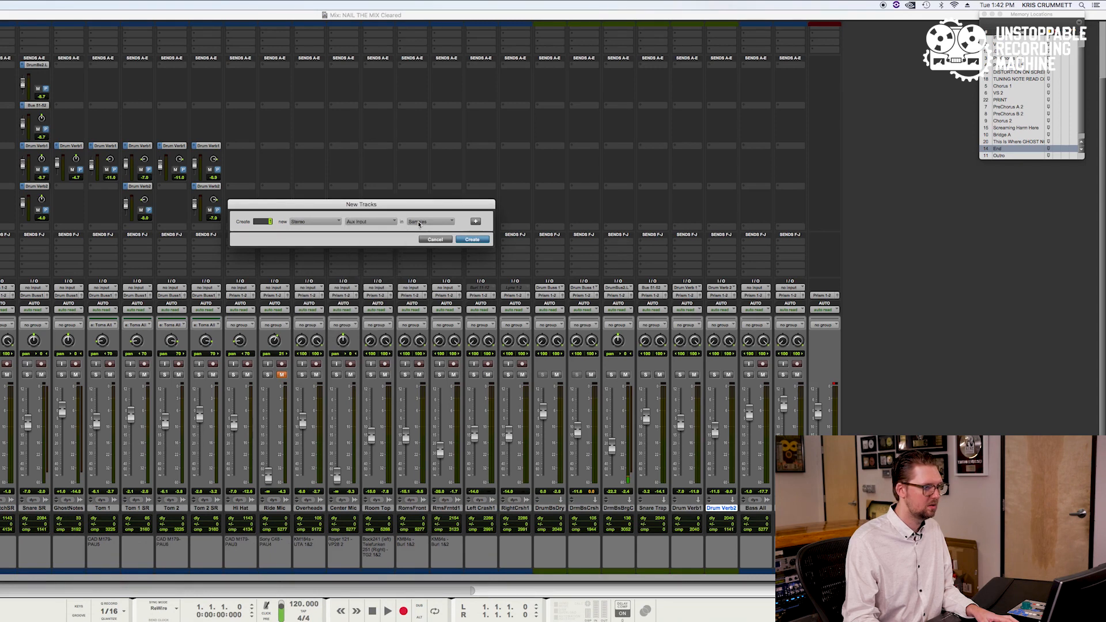
pyautogui.click(472, 240)
# Rename the new aux track Agressive Drums and pull its fader all the way down
pyautogui.doubleClick(752, 509)
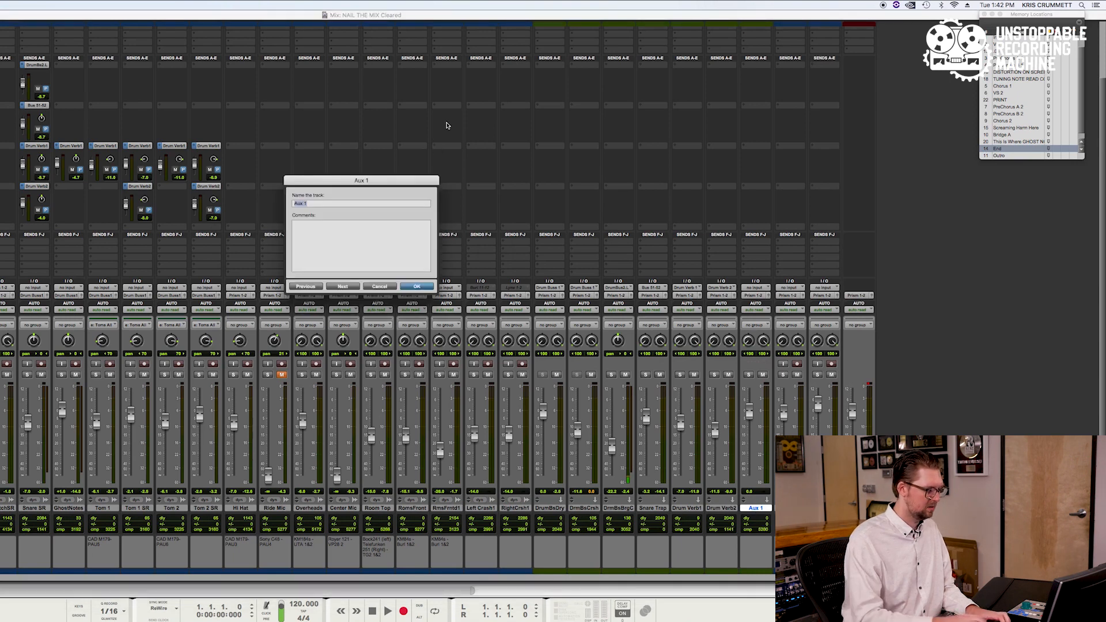
pyautogui.write('Agressi')
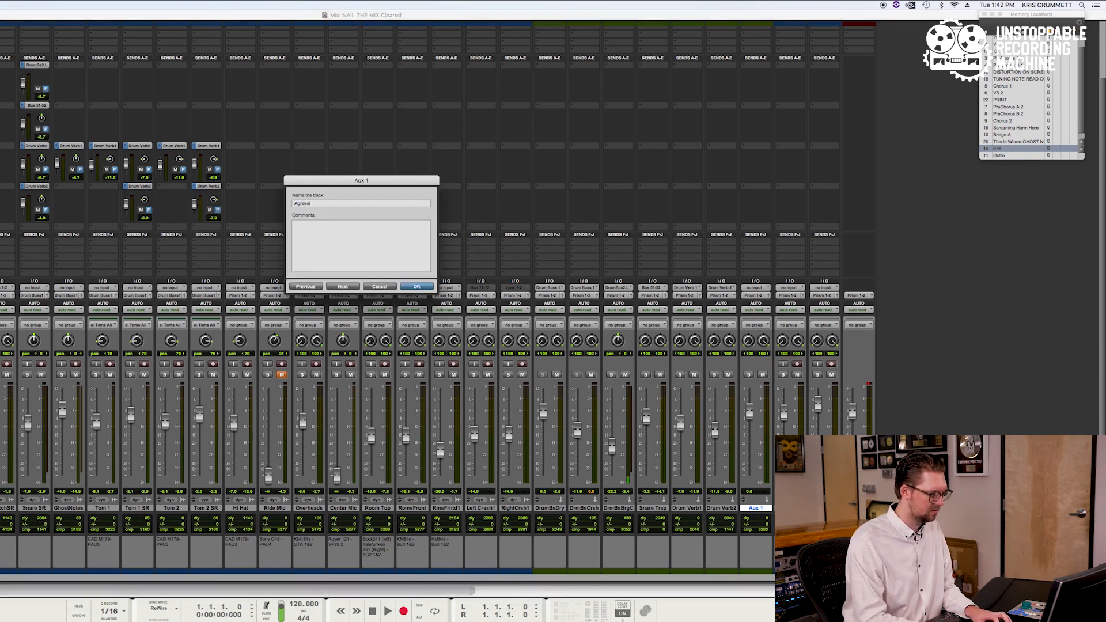
pyautogui.write('ve Drums')
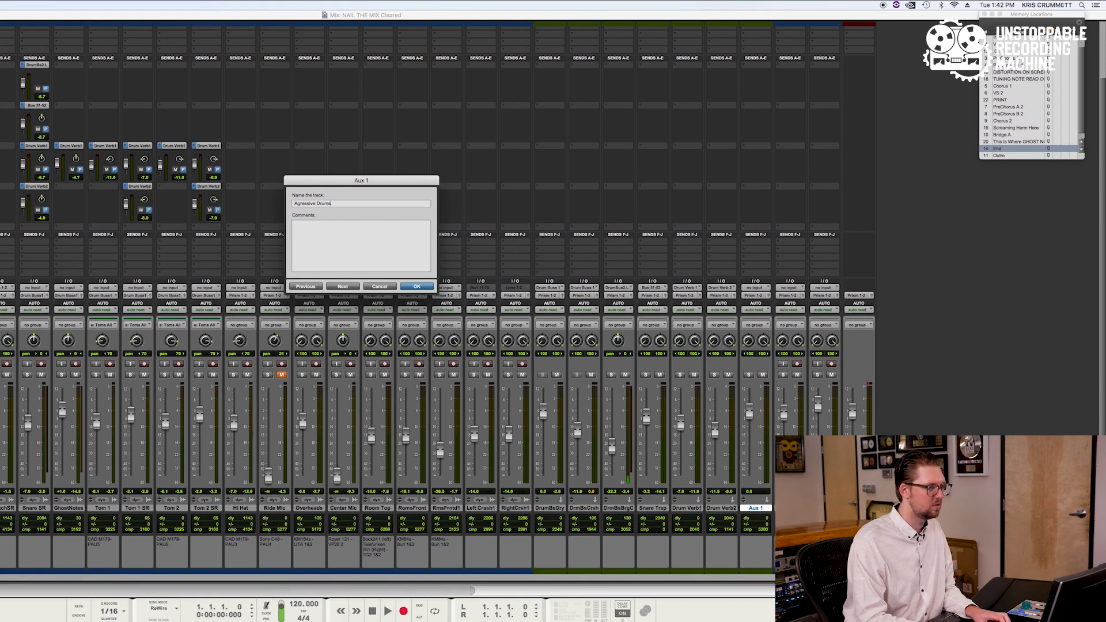
pyautogui.press('Return')
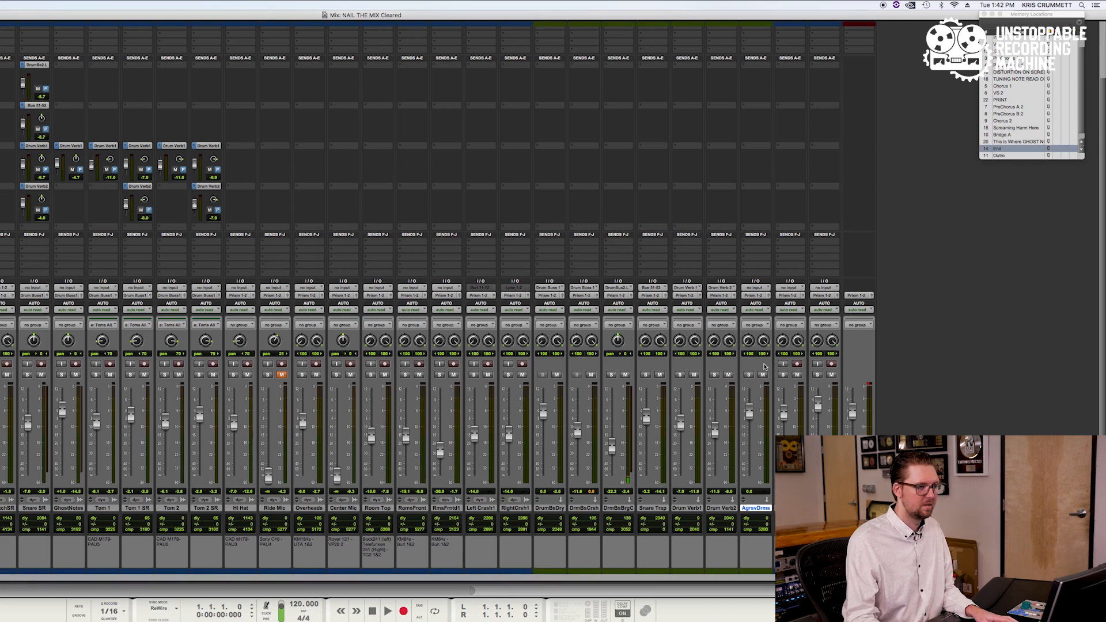
pyautogui.moveTo(749, 418); pyautogui.dragTo(749, 481)
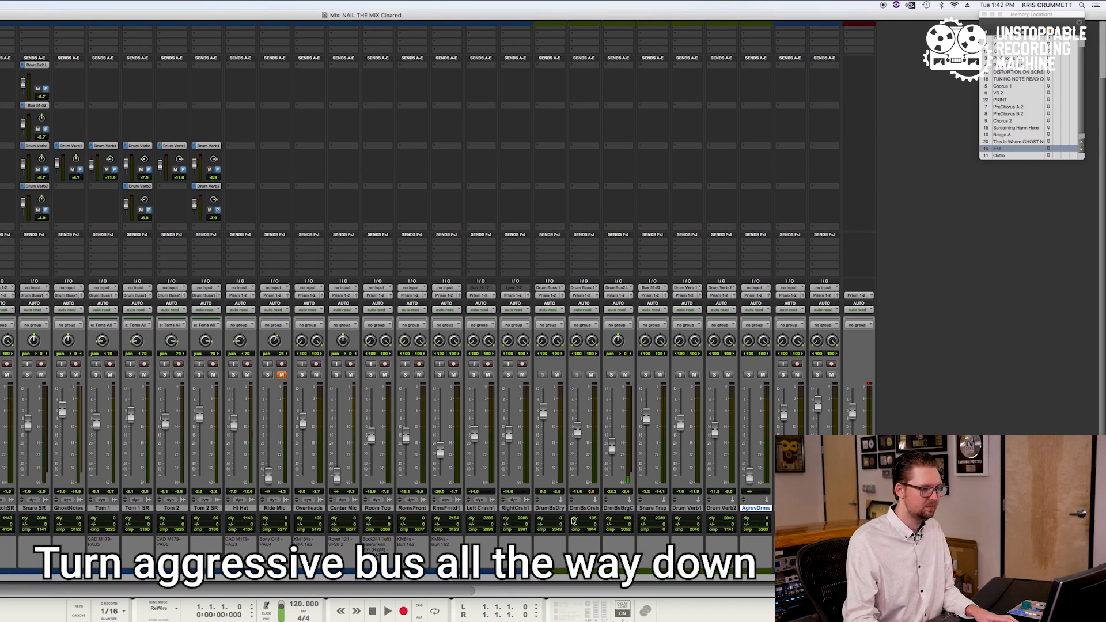
# Select the three drum bus tracks, Snare Trap, both Drum Verbs, Room Top, both front room tracks and Overheads together
pyautogui.click(513, 508)
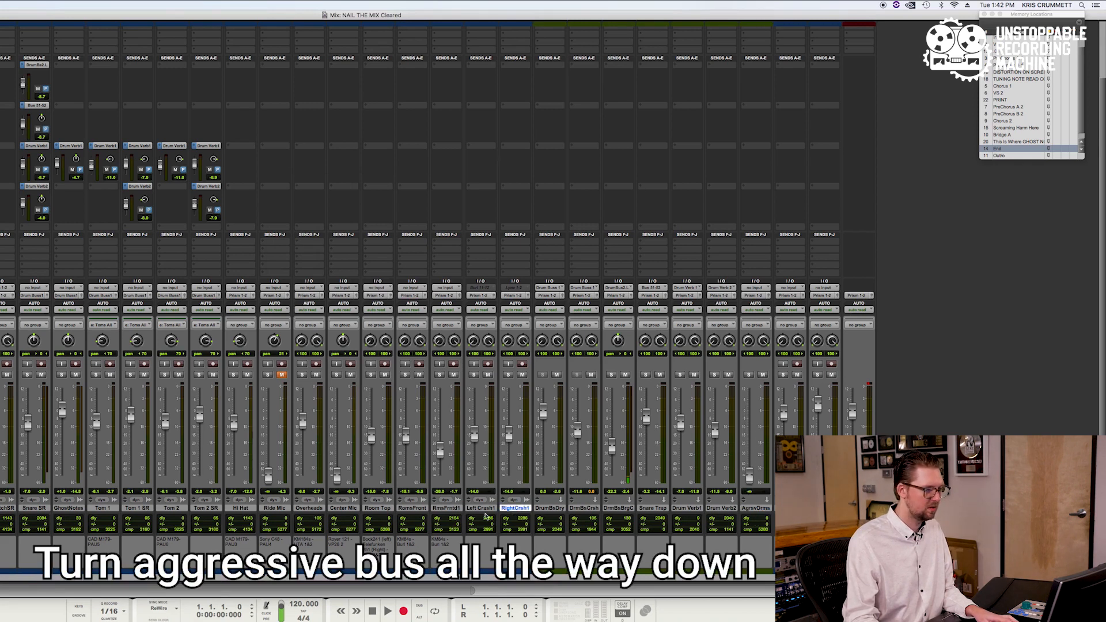
pyautogui.click(549, 508)
pyautogui.keyDown('shift'); pyautogui.click(583, 509); pyautogui.keyUp('shift')
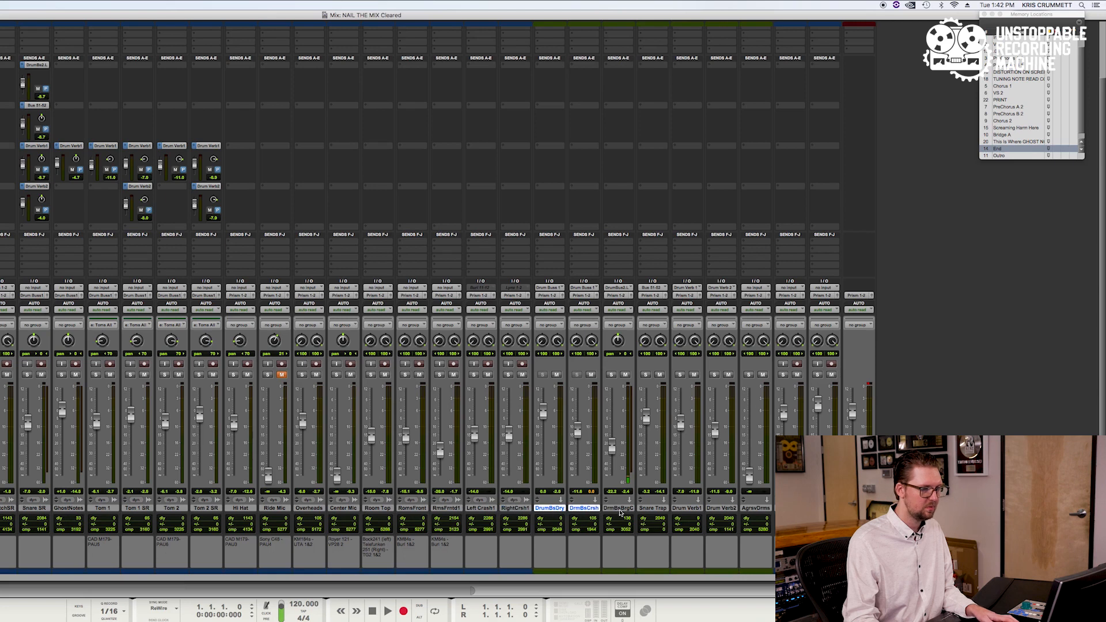
pyautogui.keyDown('shift'); pyautogui.click(619, 509); pyautogui.keyUp('shift')
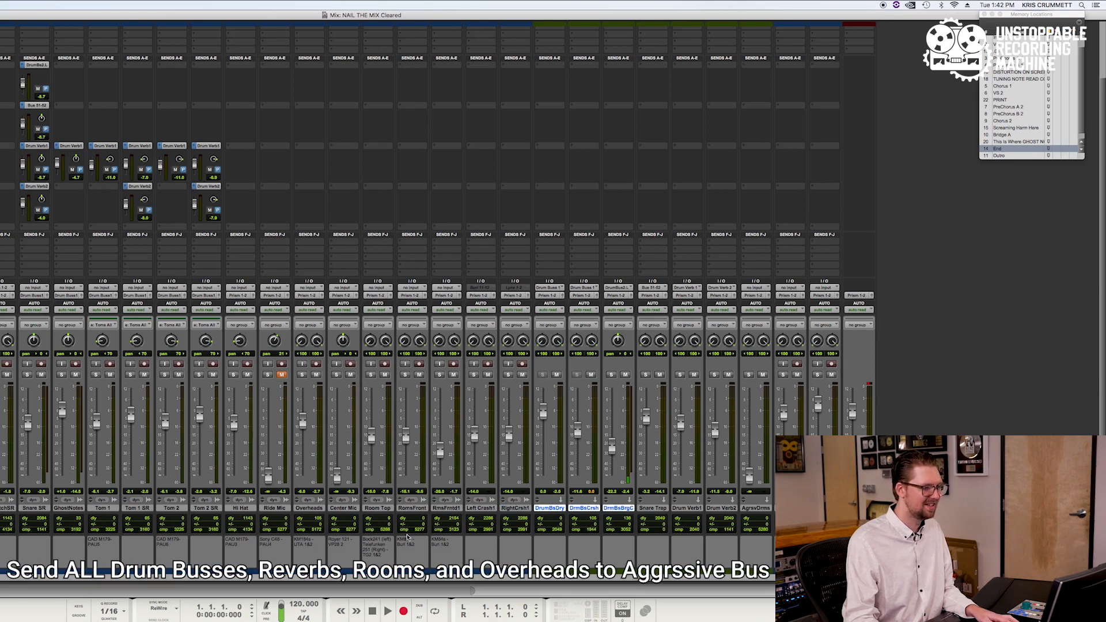
pyautogui.keyDown('shift'); pyautogui.click(653, 508); pyautogui.keyUp('shift')
pyautogui.keyDown('shift'); pyautogui.click(695, 509); pyautogui.keyUp('shift')
pyautogui.keyDown('shift'); pyautogui.click(718, 509); pyautogui.keyUp('shift')
pyautogui.keyDown('super'); pyautogui.click(381, 510); pyautogui.keyUp('super')
pyautogui.keyDown('super'); pyautogui.click(413, 510); pyautogui.keyUp('super')
pyautogui.keyDown('super'); pyautogui.click(448, 509); pyautogui.keyUp('super')
pyautogui.keyDown('super'); pyautogui.click(319, 510); pyautogui.keyUp('super')
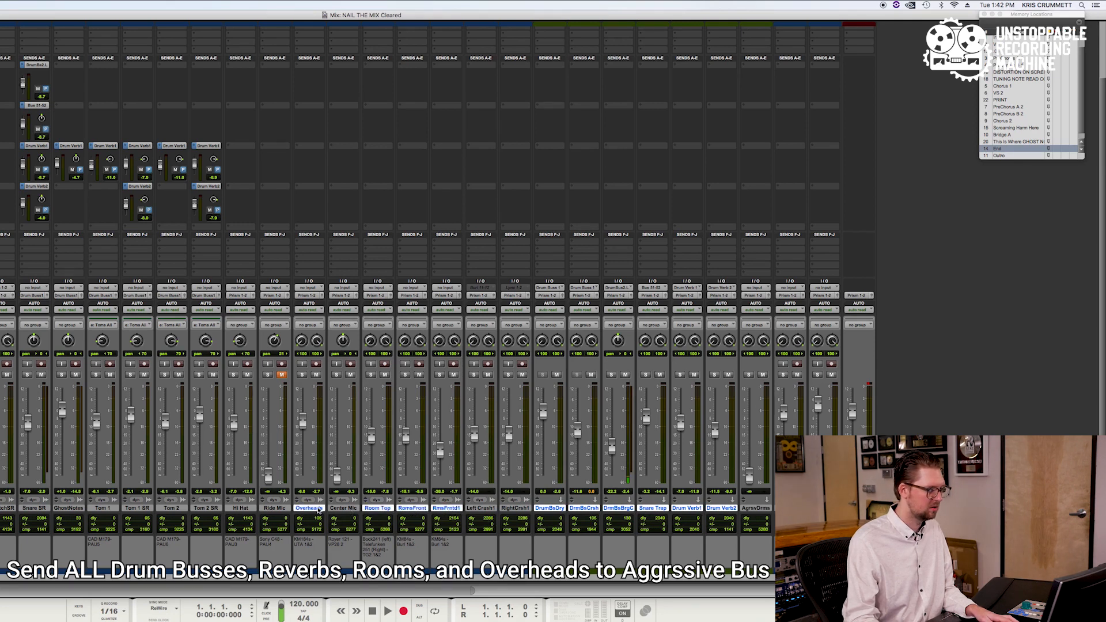
# Add a Bus 53-54 send in slot C on all selected tracks and set these sends to pre-fader
pyautogui.click(299, 146)
pyautogui.moveTo(322, 172)
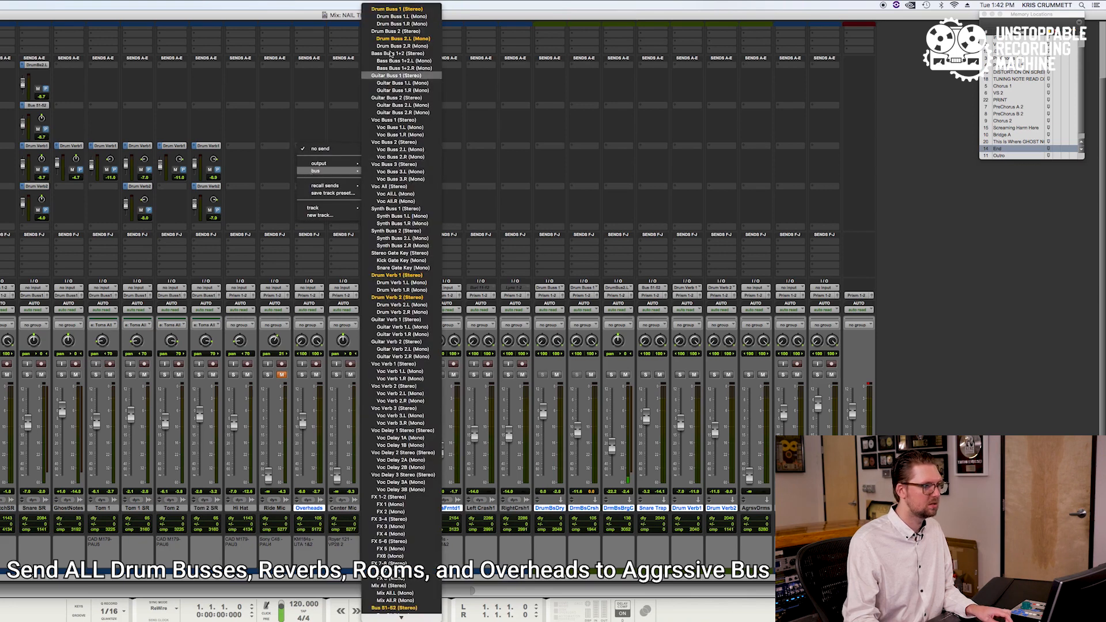
pyautogui.scroll(-3, 401, 377)
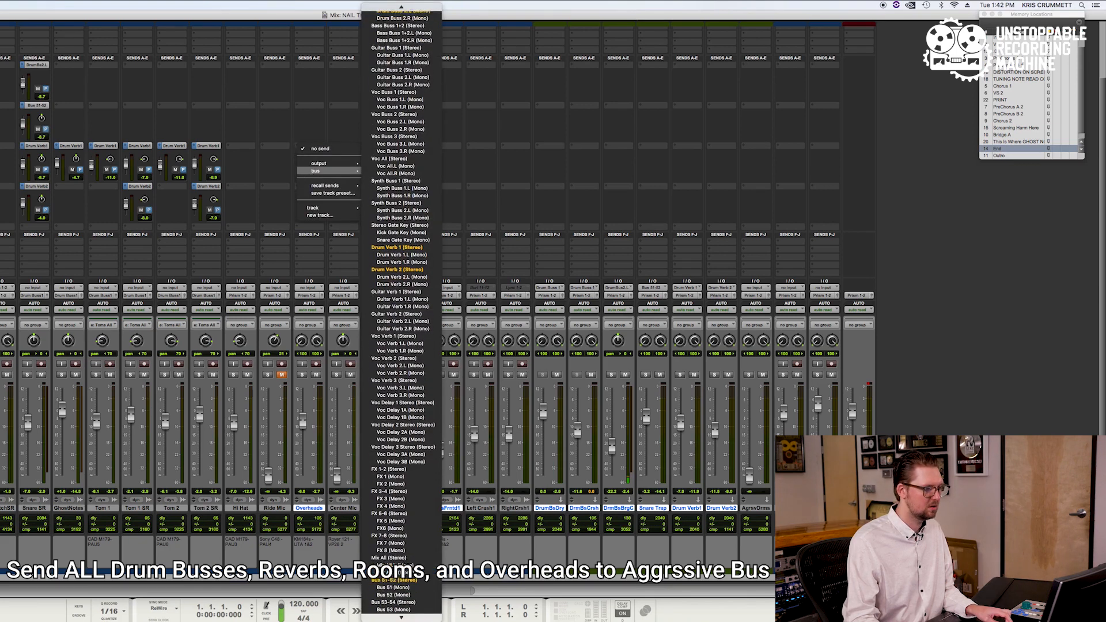
pyautogui.click(381, 401)
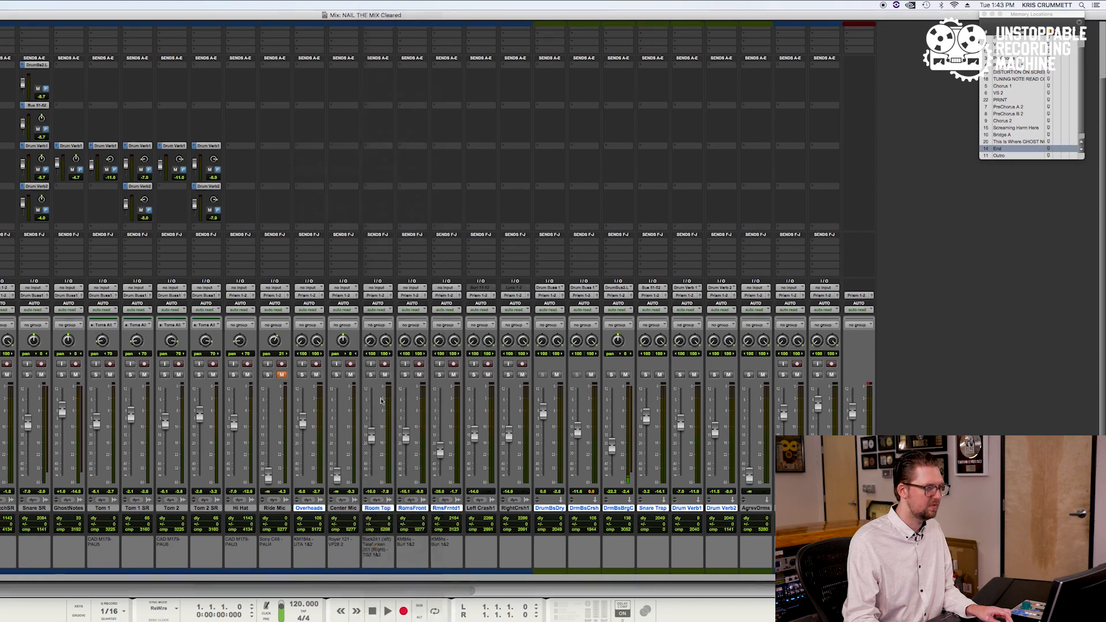
pyautogui.keyDown('alt'); pyautogui.keyDown('shift'); pyautogui.click(321, 171); pyautogui.keyUp('shift'); pyautogui.keyUp('alt')
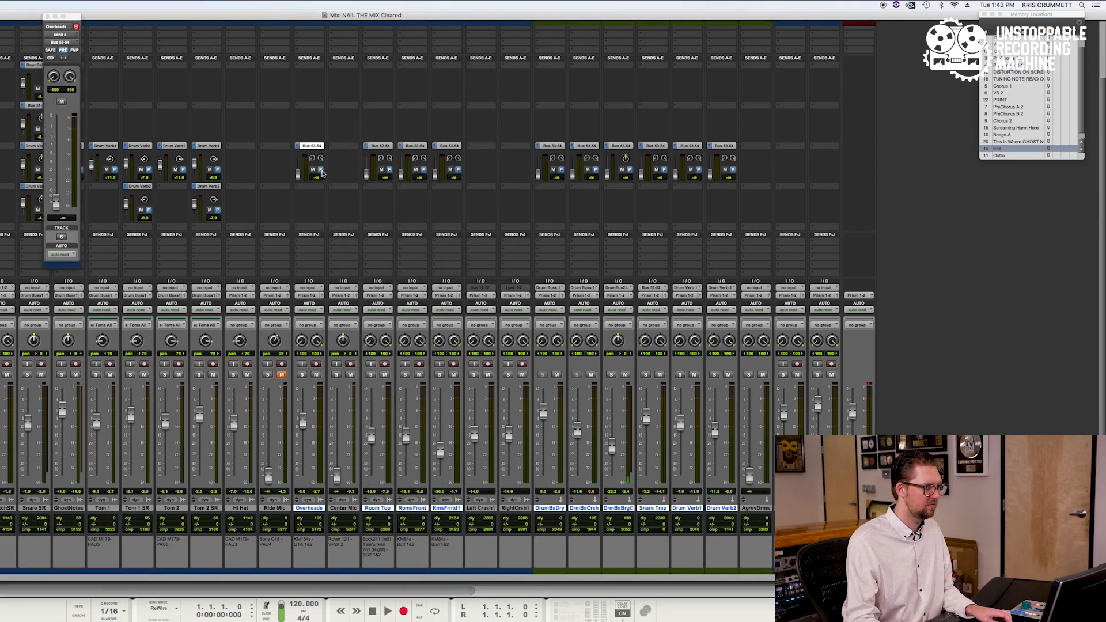
# Copy the current volume and pan values of all selected tracks to Send C
pyautogui.press('alt+super+h')
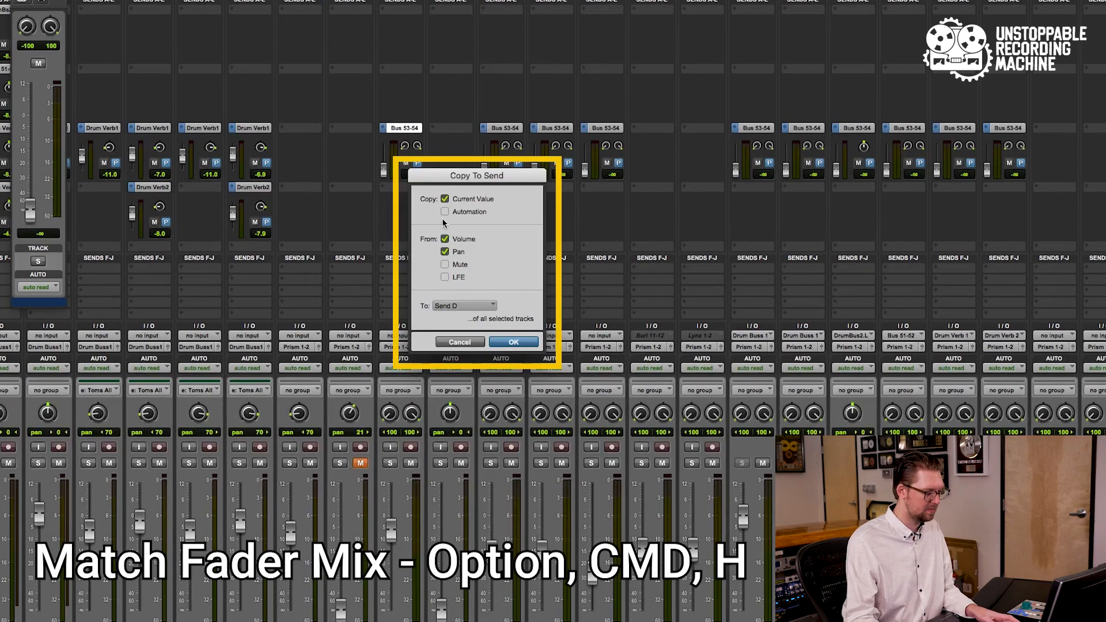
pyautogui.click(469, 308)
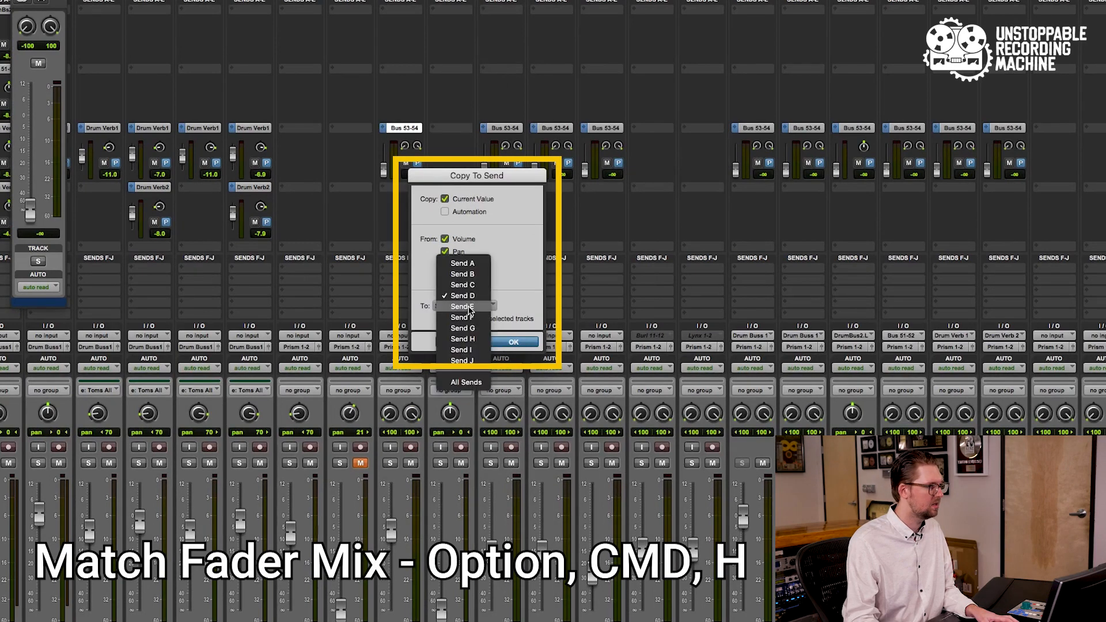
pyautogui.click(462, 285)
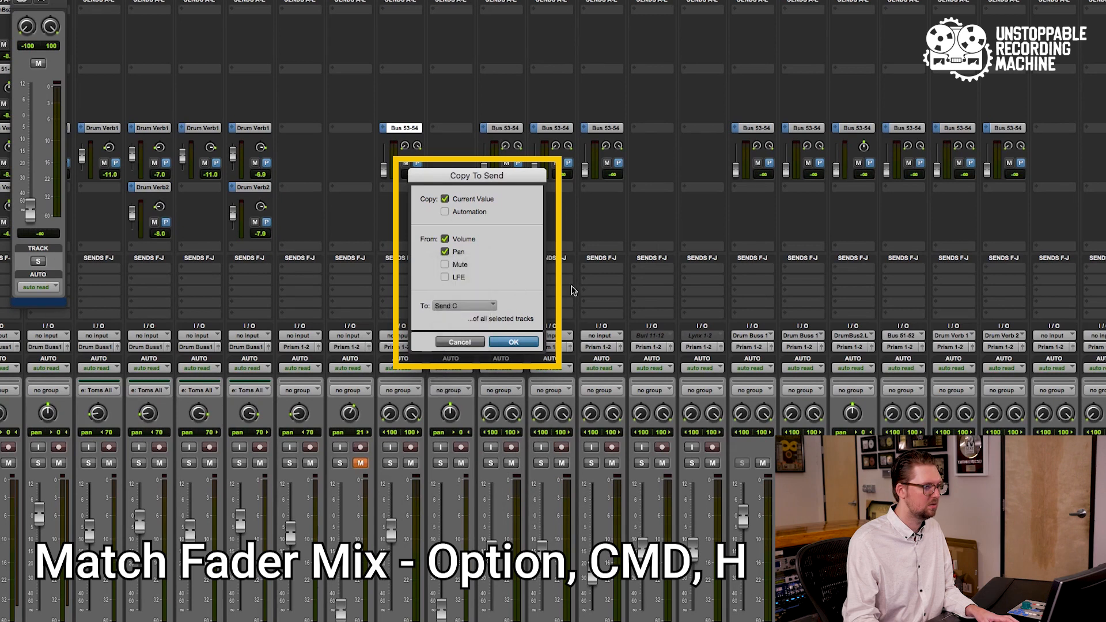
pyautogui.click(513, 342)
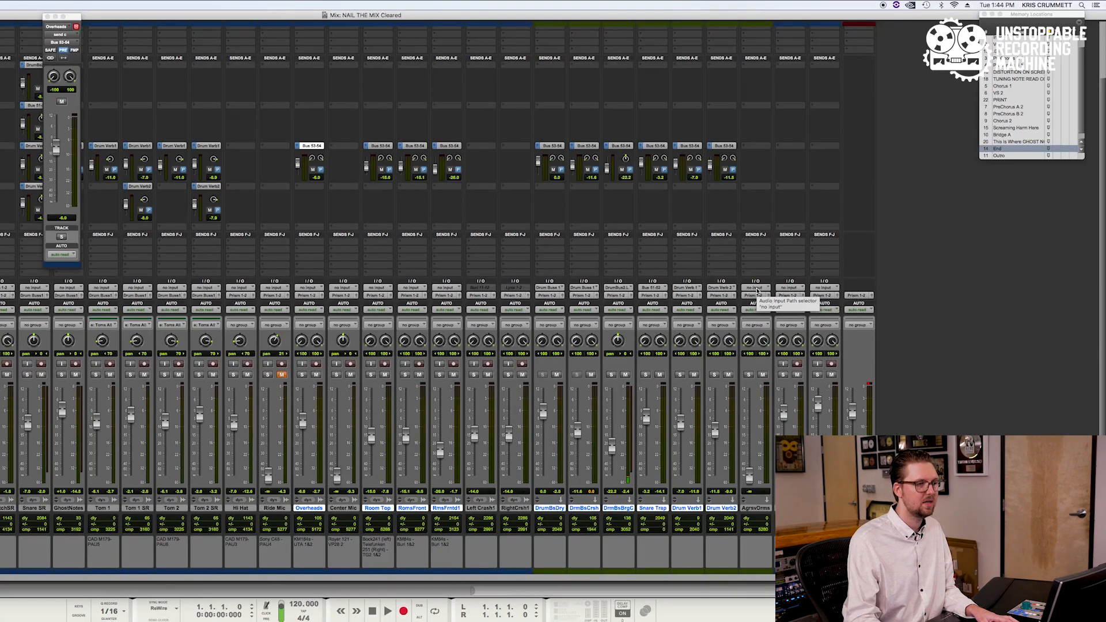
# Set the Agressive Drums input to Bus 53-54 and raise its fader to about -12.6 dB
pyautogui.click(758, 289)
pyautogui.moveTo(759, 313)
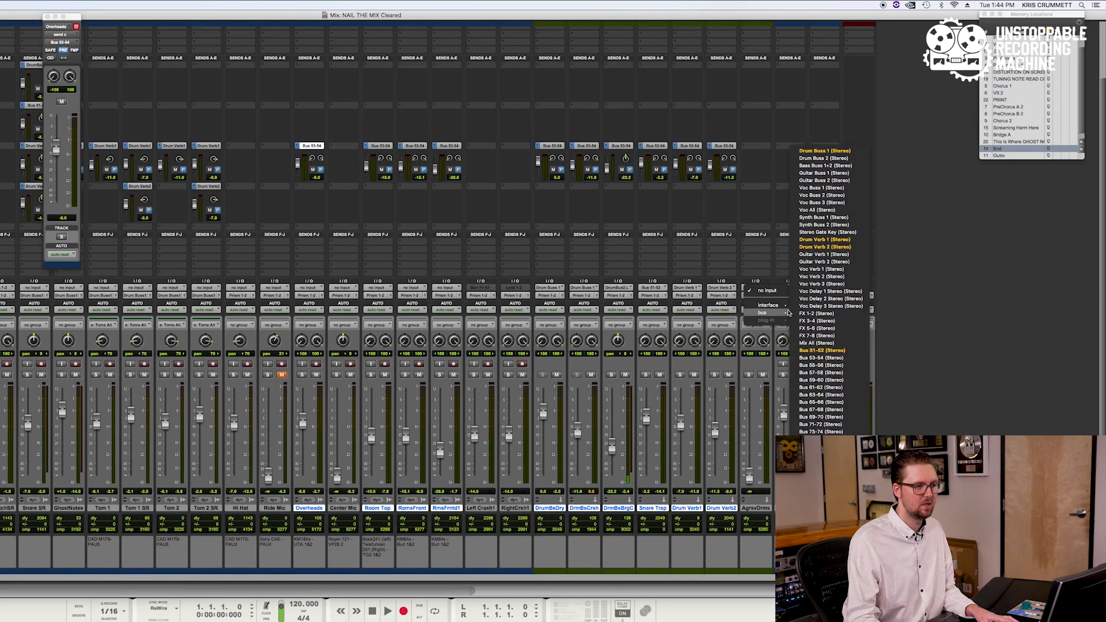
pyautogui.click(844, 358)
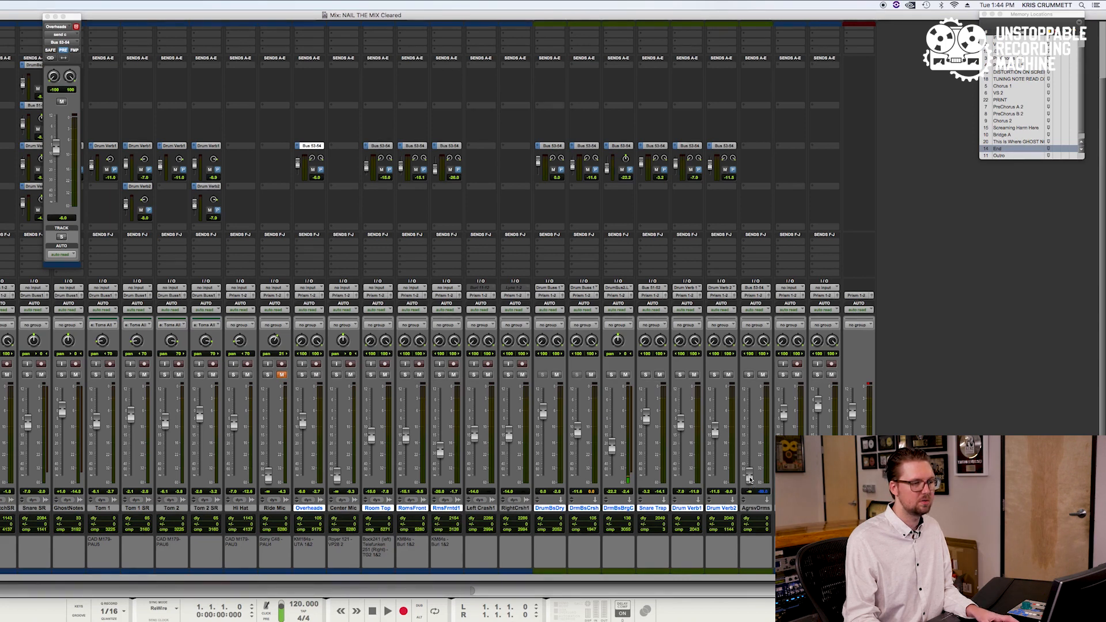
pyautogui.moveTo(750, 478); pyautogui.dragTo(750, 436)
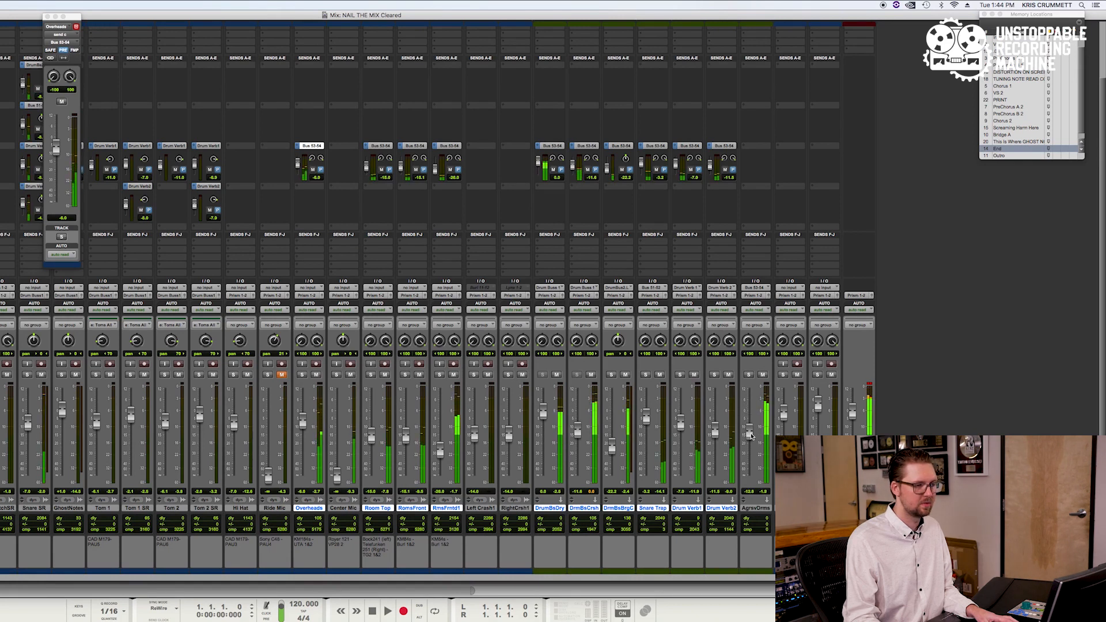
# Insert the multichannel native EffectRack (stereo) plug-in on Agressive Drums and add the Devil-Loc effect to its rack
pyautogui.scroll(5, 743, 204)
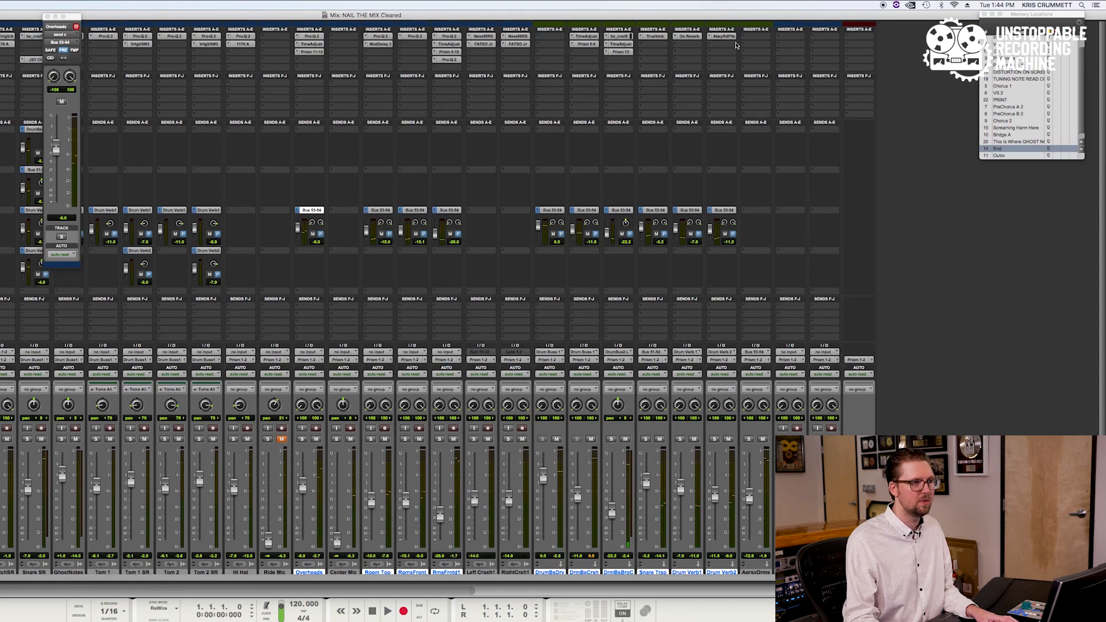
pyautogui.click(743, 36)
pyautogui.moveTo(795, 61)
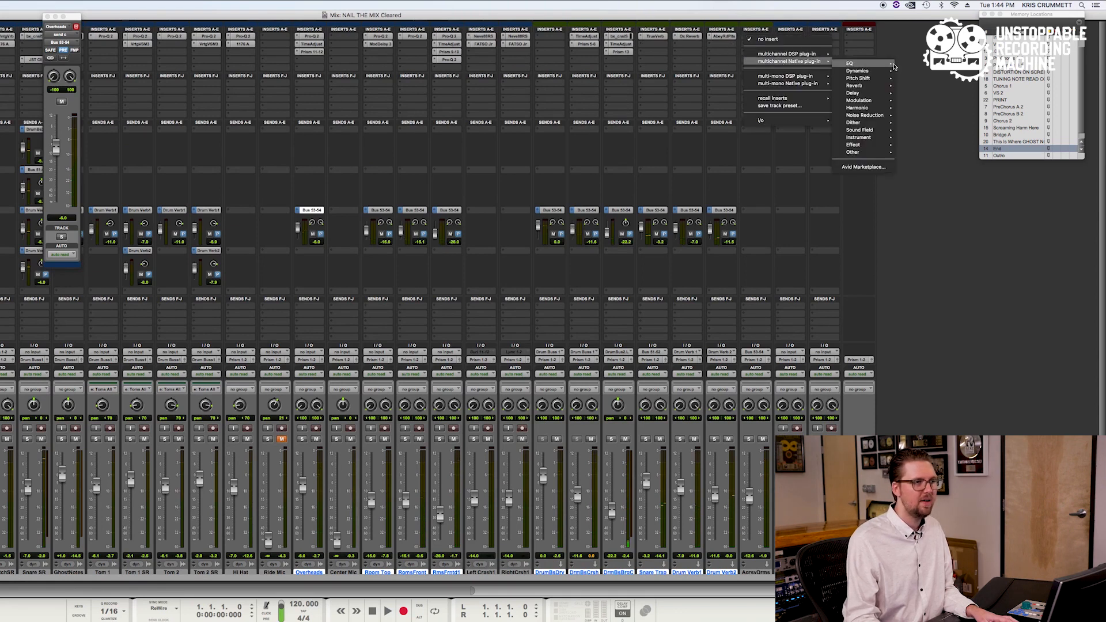
pyautogui.moveTo(869, 66)
pyautogui.moveTo(860, 122)
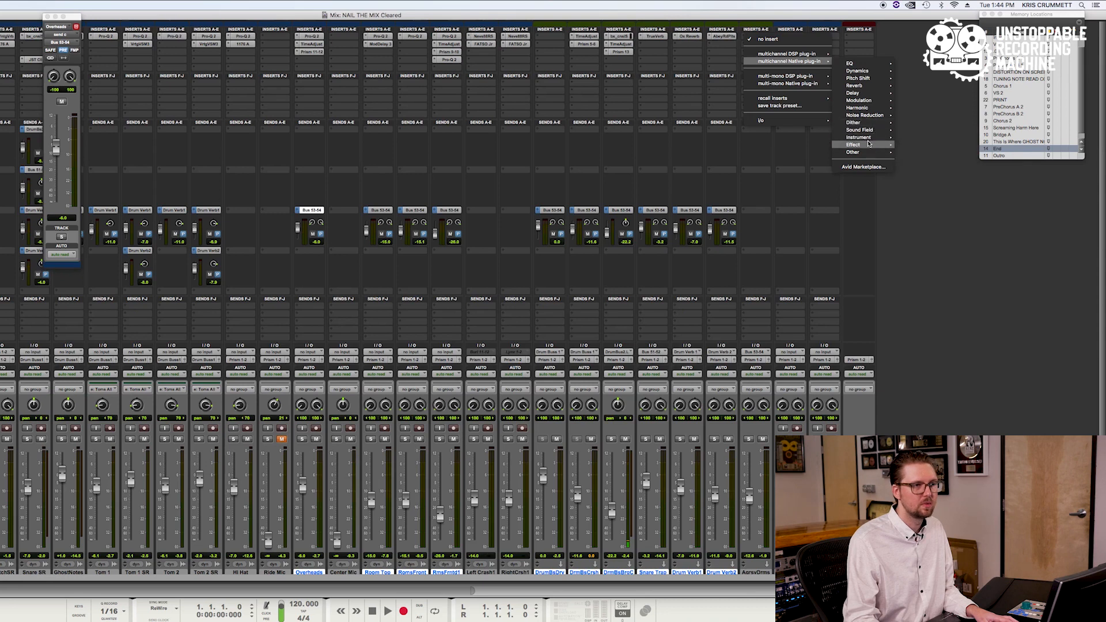
pyautogui.moveTo(866, 145)
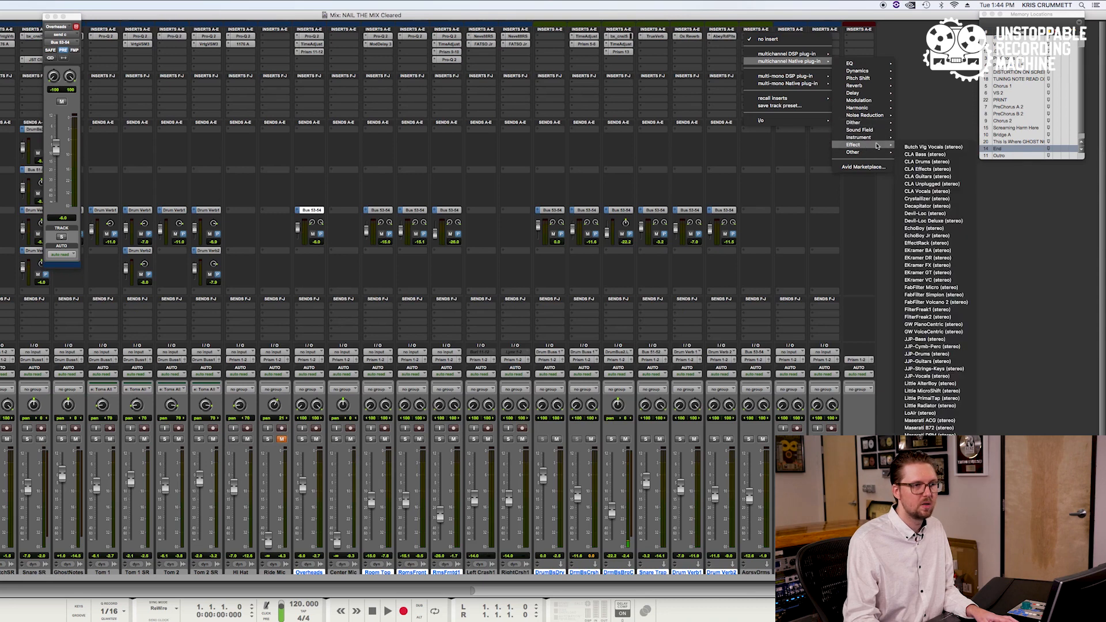
pyautogui.click(931, 242)
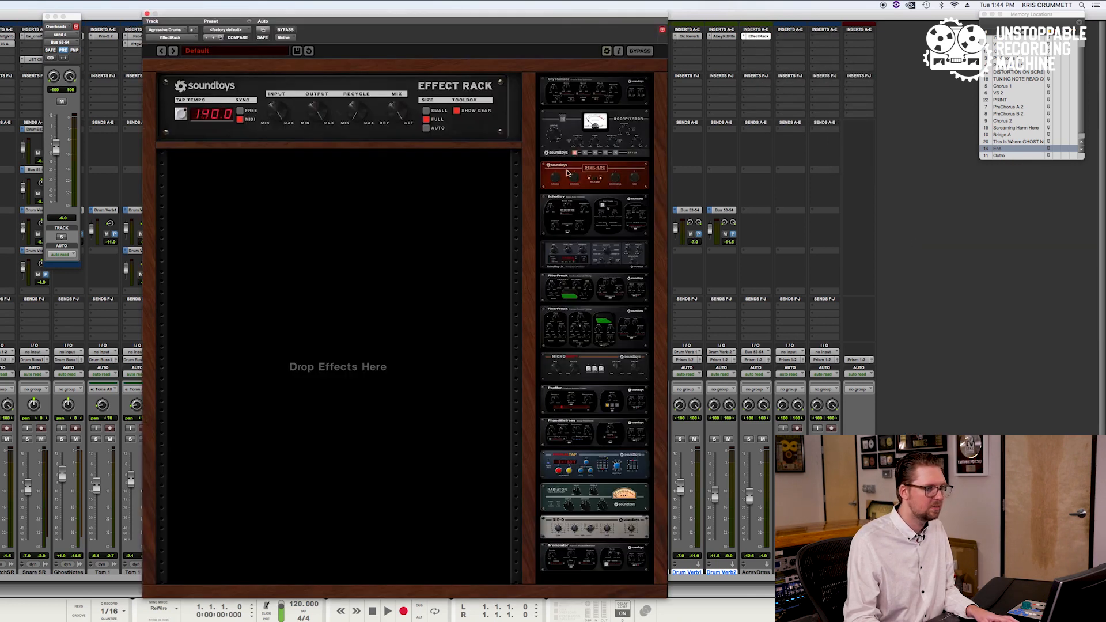
pyautogui.moveTo(567, 173); pyautogui.dragTo(325, 192)
# Clear the master track's clip indicator and raise the Agressive Drums fader slightly
pyautogui.scroll(-5, 760, 483)
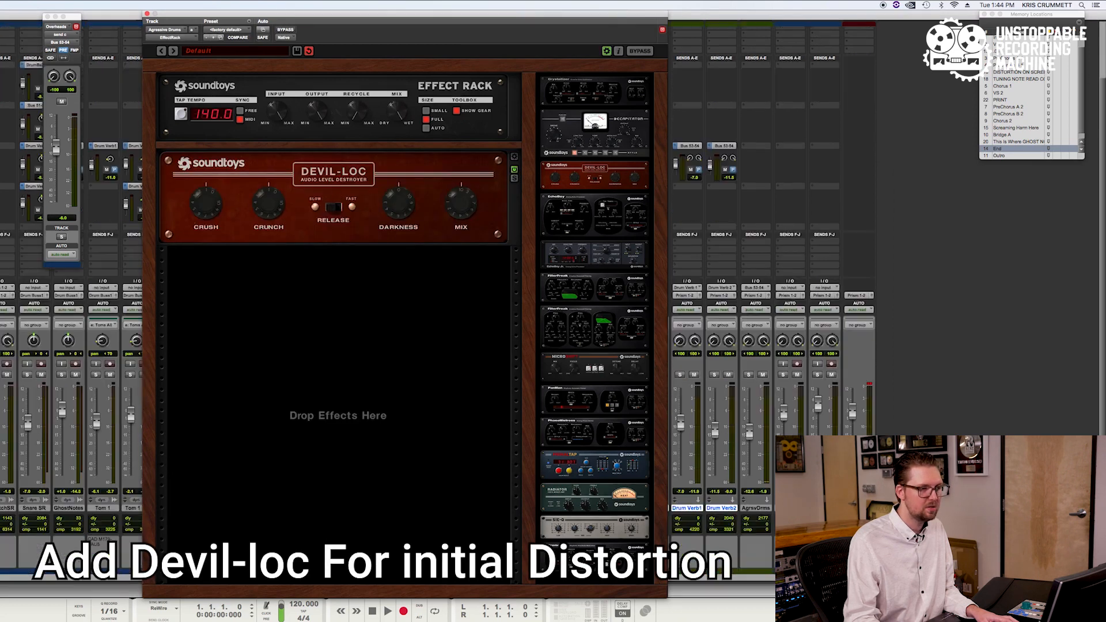
pyautogui.click(870, 384)
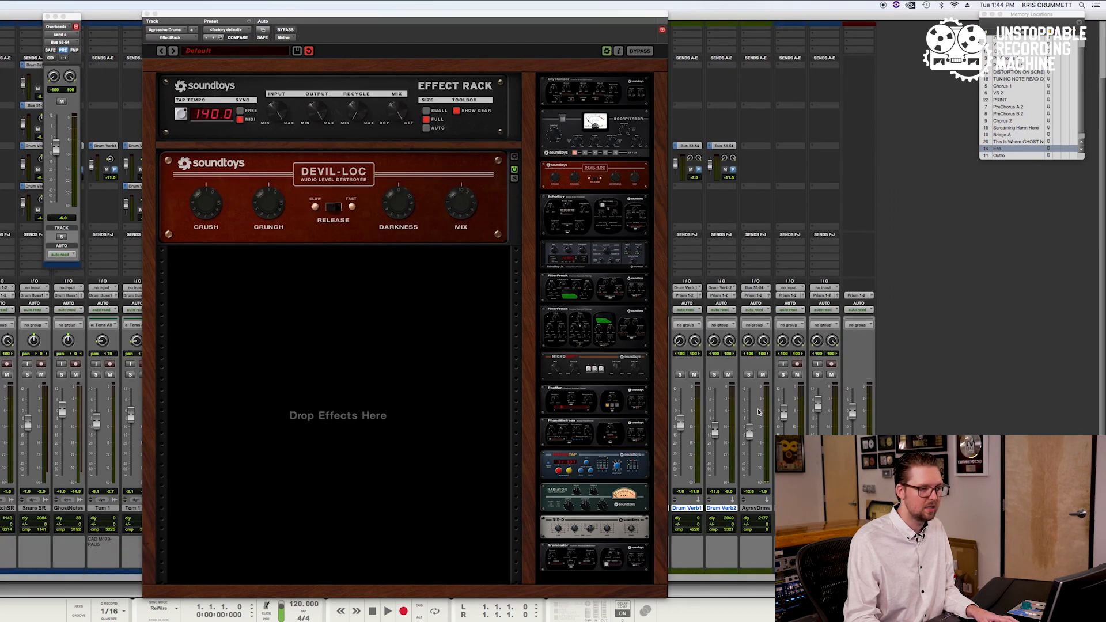
pyautogui.moveTo(750, 437); pyautogui.dragTo(752, 430)
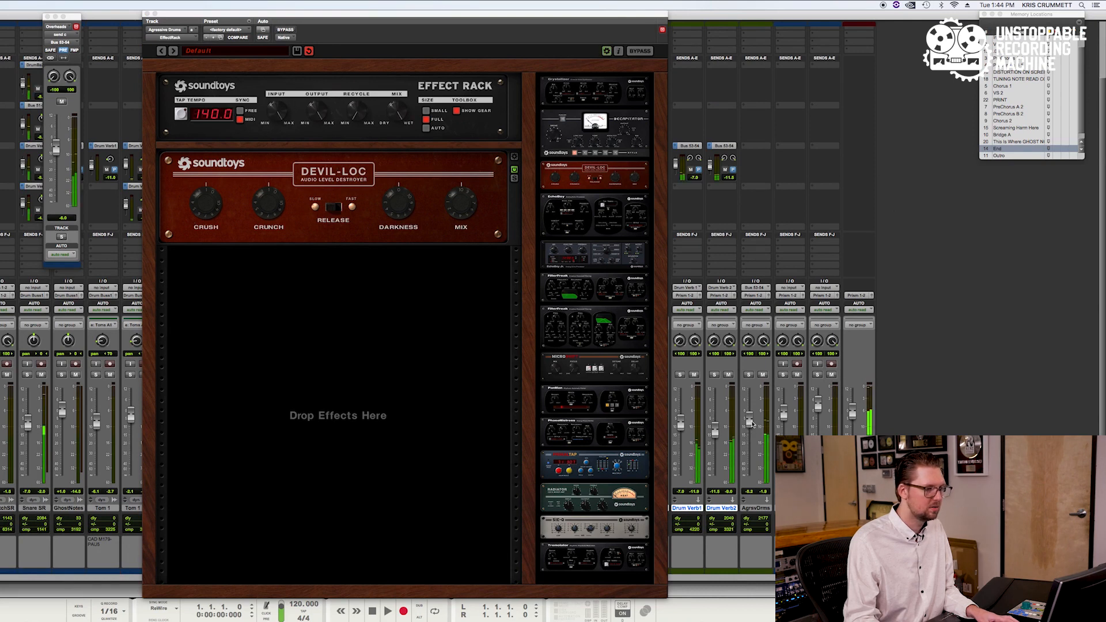
# Adjust the Crush and Crunch amounts and the Release switch on Devil-Loc during playback
pyautogui.click(197, 208)
pyautogui.moveTo(198, 206); pyautogui.dragTo(197, 196)
pyautogui.moveTo(272, 209); pyautogui.dragTo(275, 194)
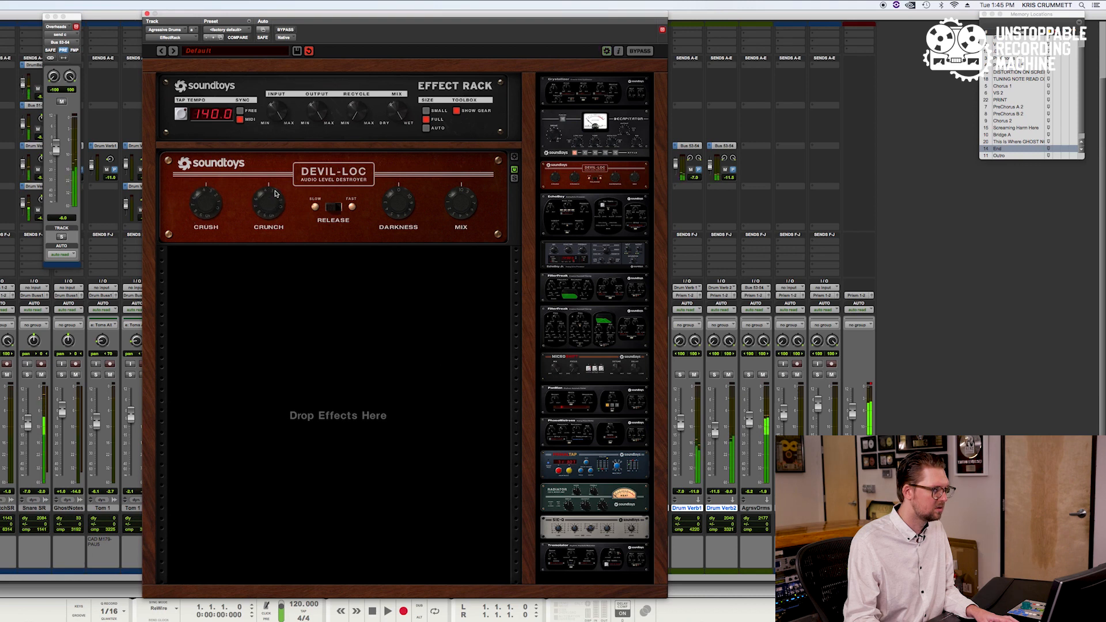
pyautogui.click(331, 209)
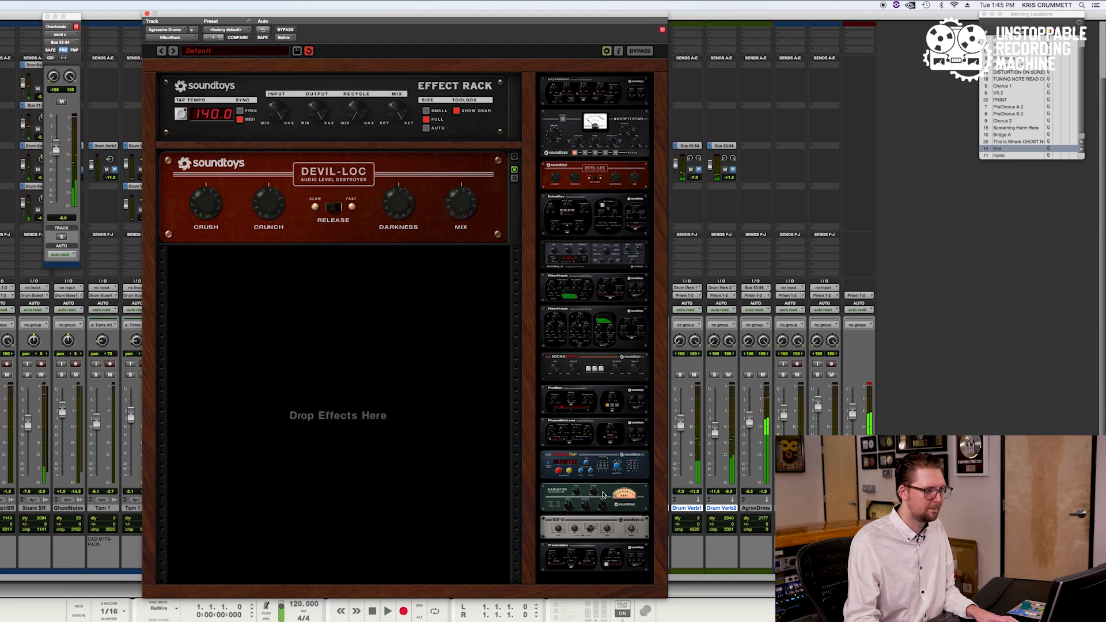
# Add Decapitator below Devil-Loc in the rack, move the plug-in window aside and start playback
pyautogui.moveTo(603, 494); pyautogui.dragTo(554, 505)
pyautogui.moveTo(586, 153); pyautogui.dragTo(331, 328)
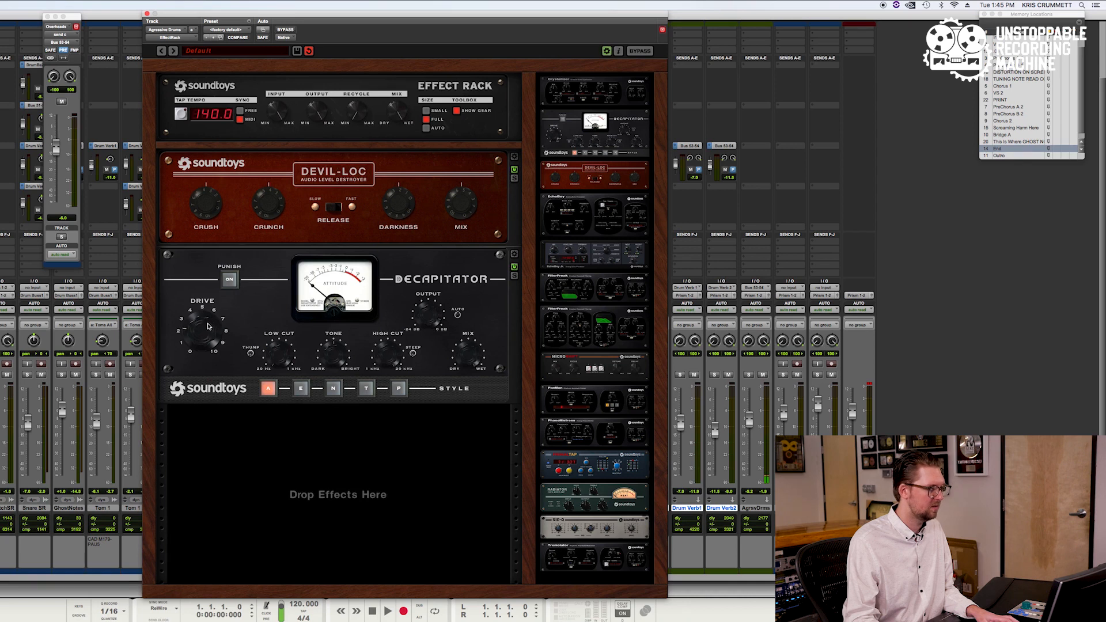
pyautogui.moveTo(430, 13); pyautogui.dragTo(481, 253)
pyautogui.scroll(5, 627, 91)
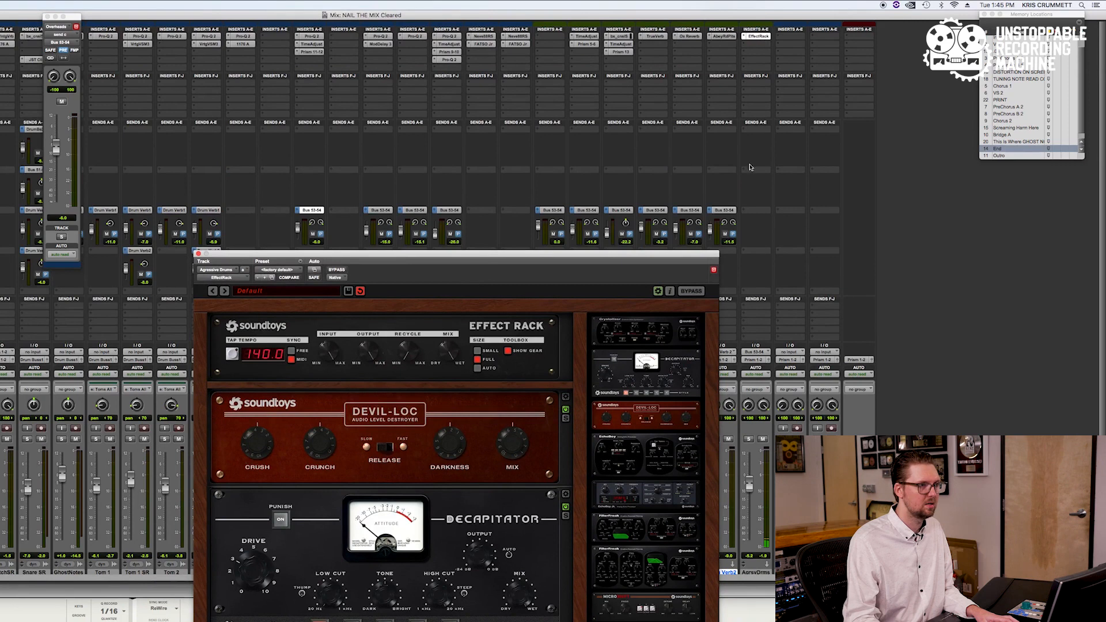
pyautogui.moveTo(550, 253); pyautogui.dragTo(410, 13)
pyautogui.press('space')
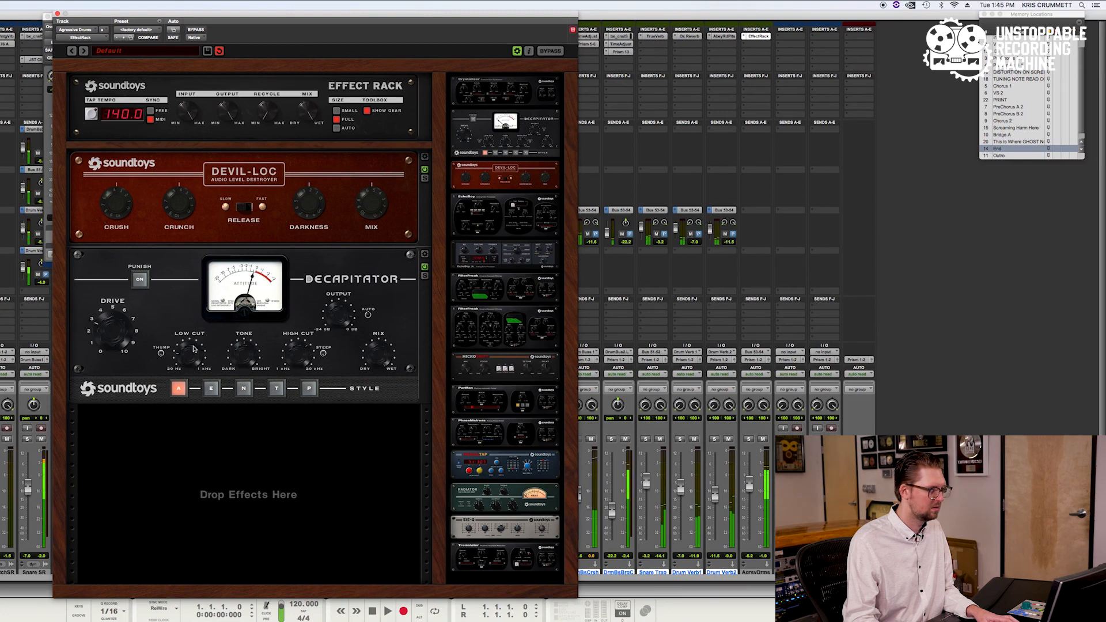
# Engage Decapitator's Punish, compare the sound with the effect bypassed, and set its Style to N
pyautogui.click(139, 279)
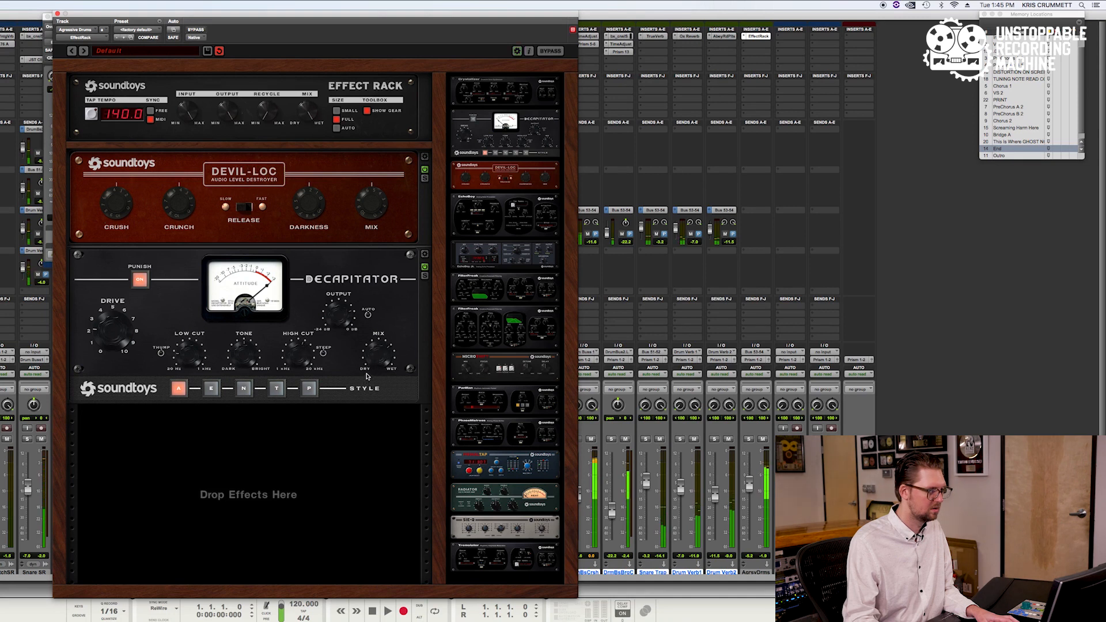
pyautogui.click(424, 267)
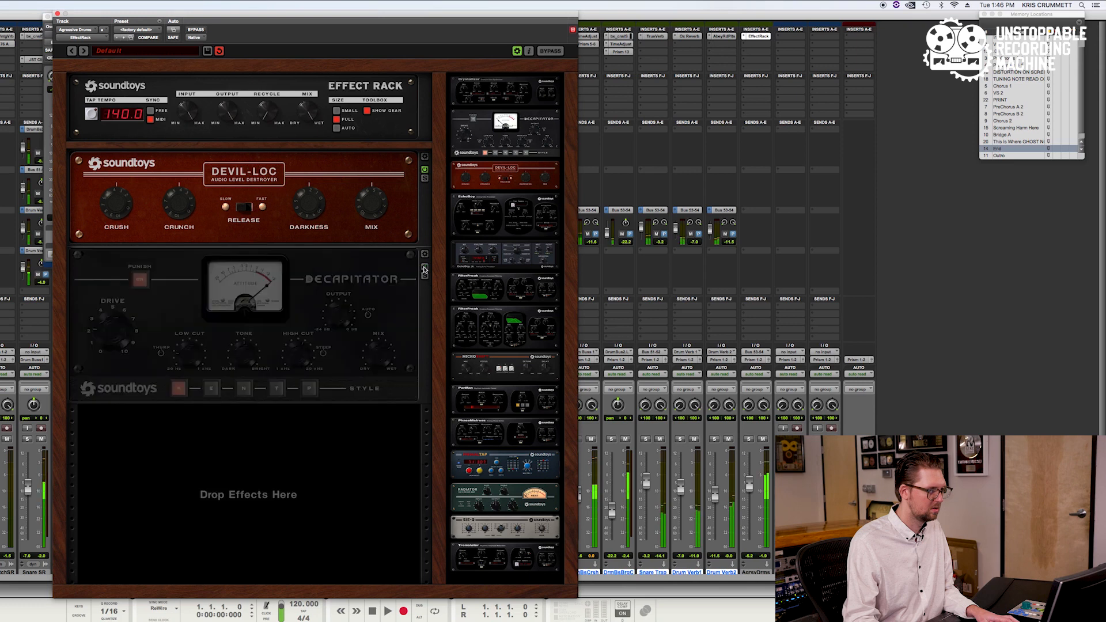
pyautogui.click(425, 268)
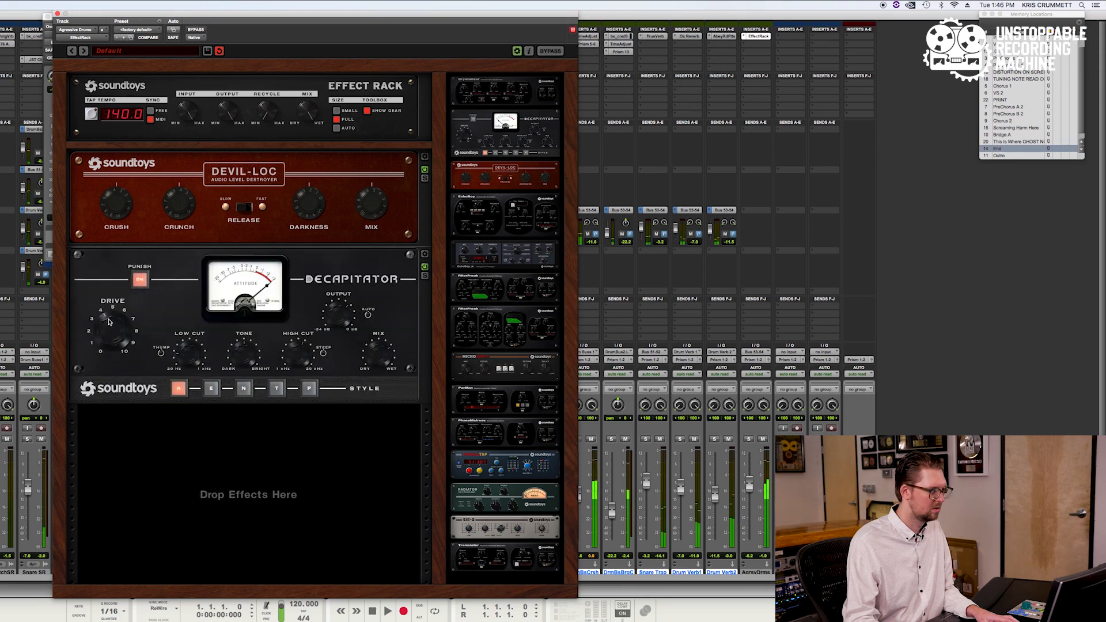
pyautogui.click(244, 388)
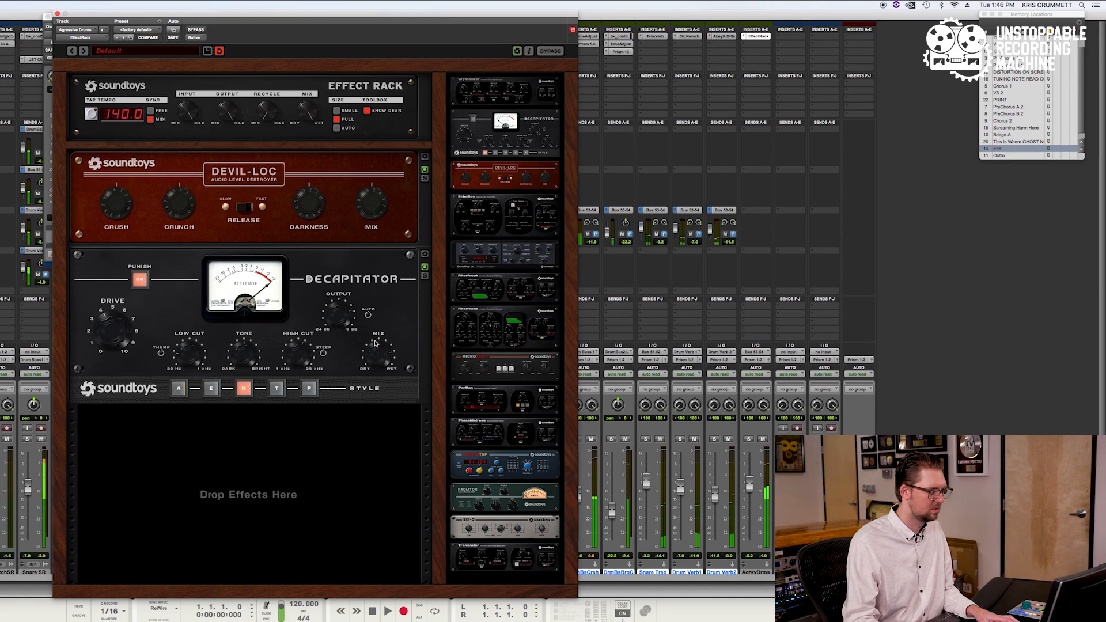
# Add SIE-Q below Decapitator in the rack and adjust its mid-band frequency
pyautogui.moveTo(505, 527); pyautogui.dragTo(231, 444)
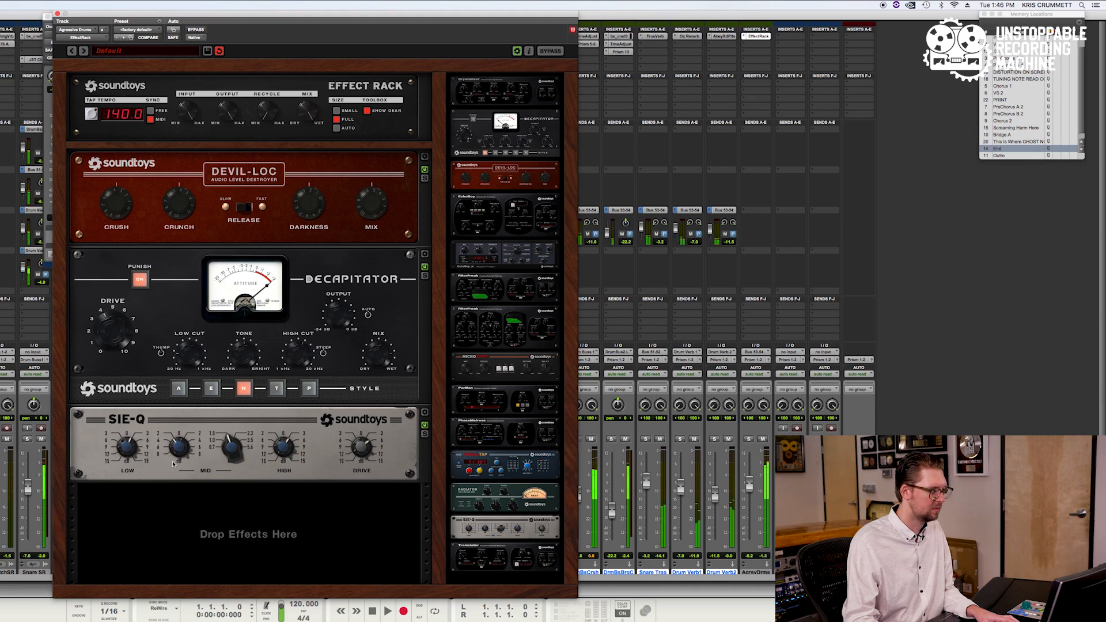
pyautogui.moveTo(242, 431); pyautogui.dragTo(243, 422)
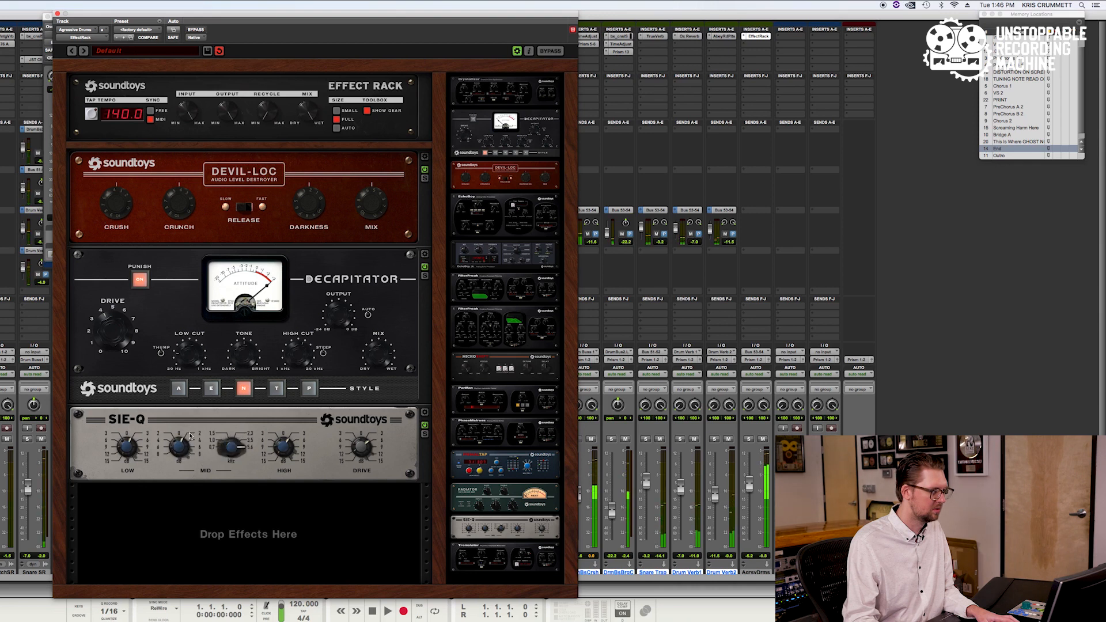
# Close the Effect Rack window and pull the Agressive Drums fader all the way down
pyautogui.click(59, 14)
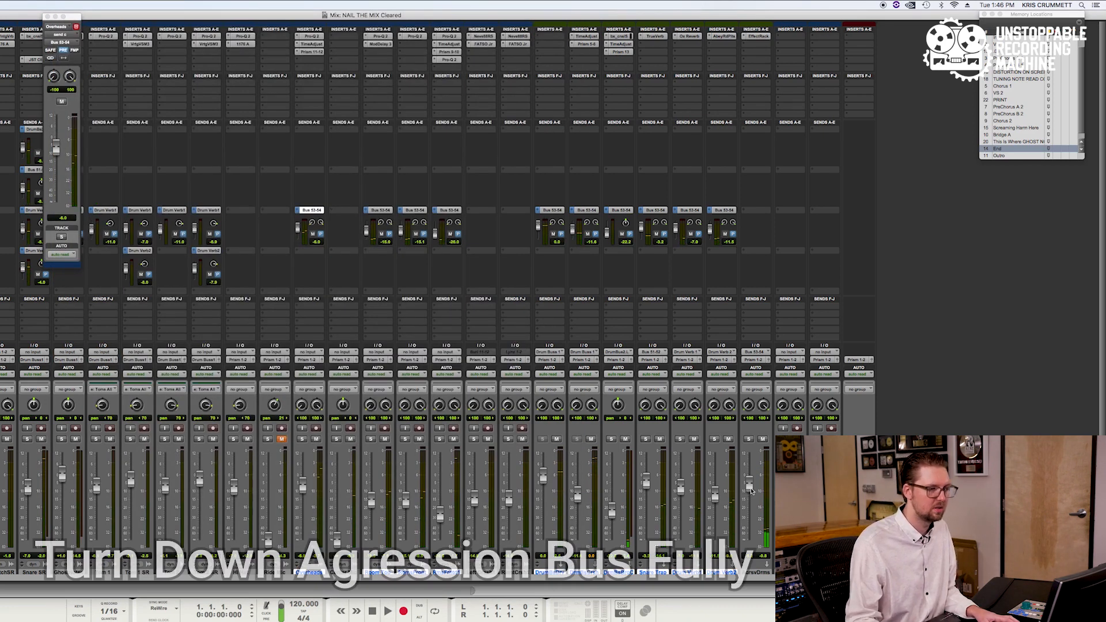
pyautogui.moveTo(750, 490); pyautogui.dragTo(744, 512)
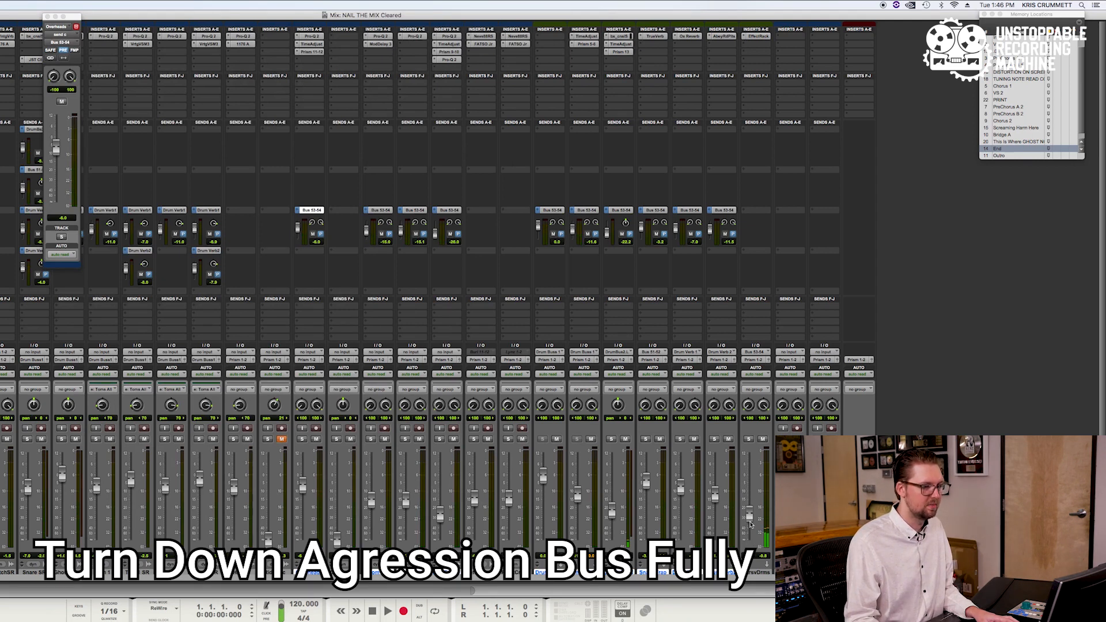
# Audition the End section in the Edit window and select bars 133 to 137 through the Agressive Drums track
pyautogui.press('super+equal')
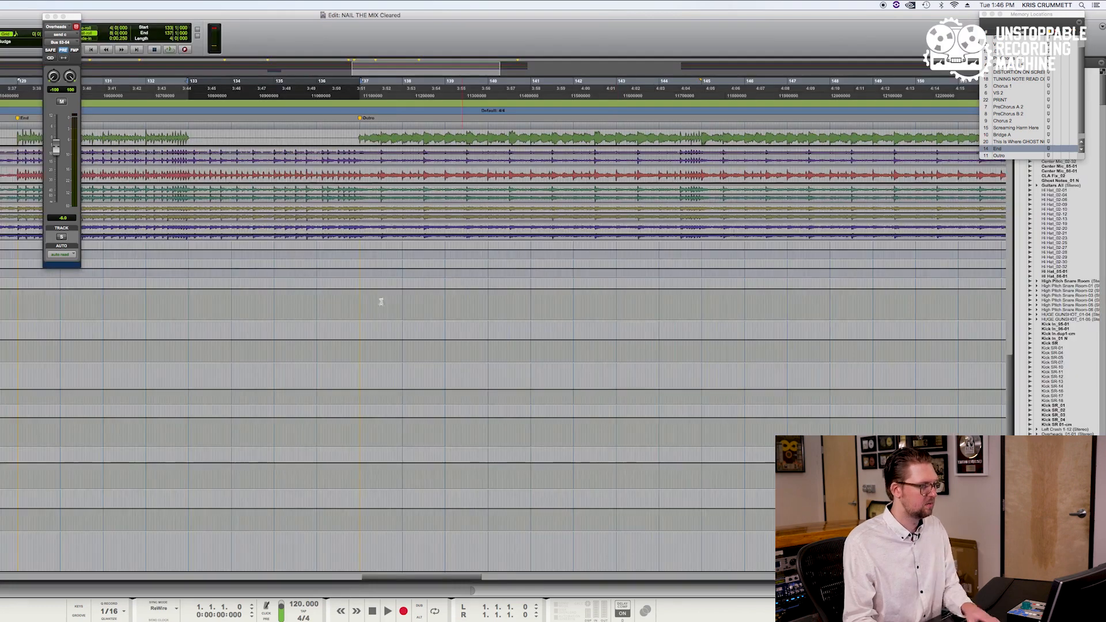
pyautogui.press('r')
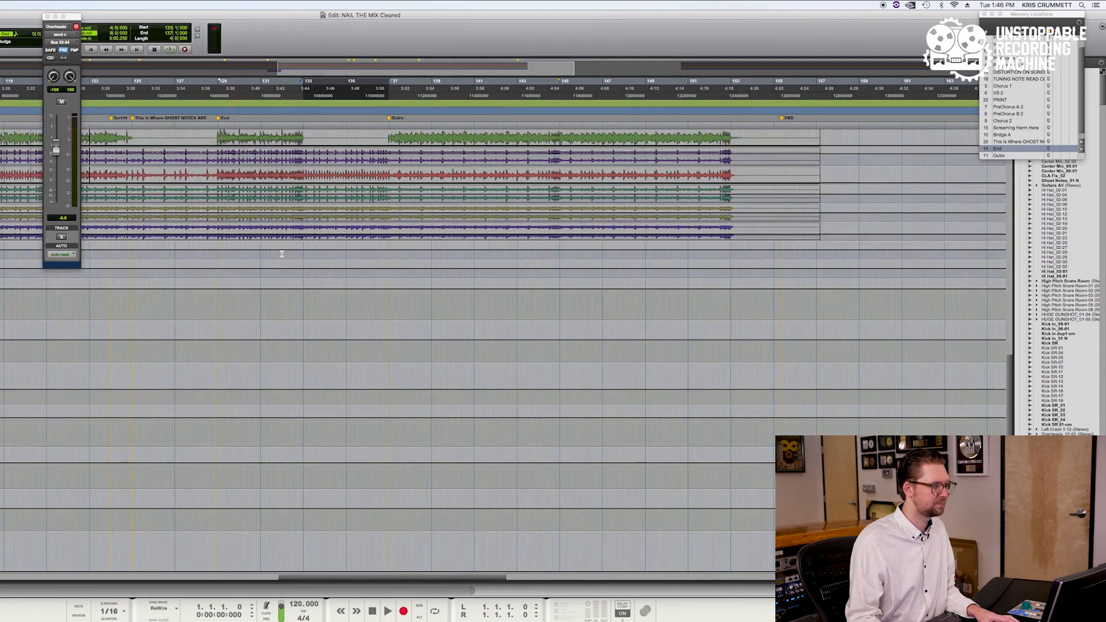
pyautogui.scroll(-5, 282, 253)
pyautogui.scroll(5, 278, 277)
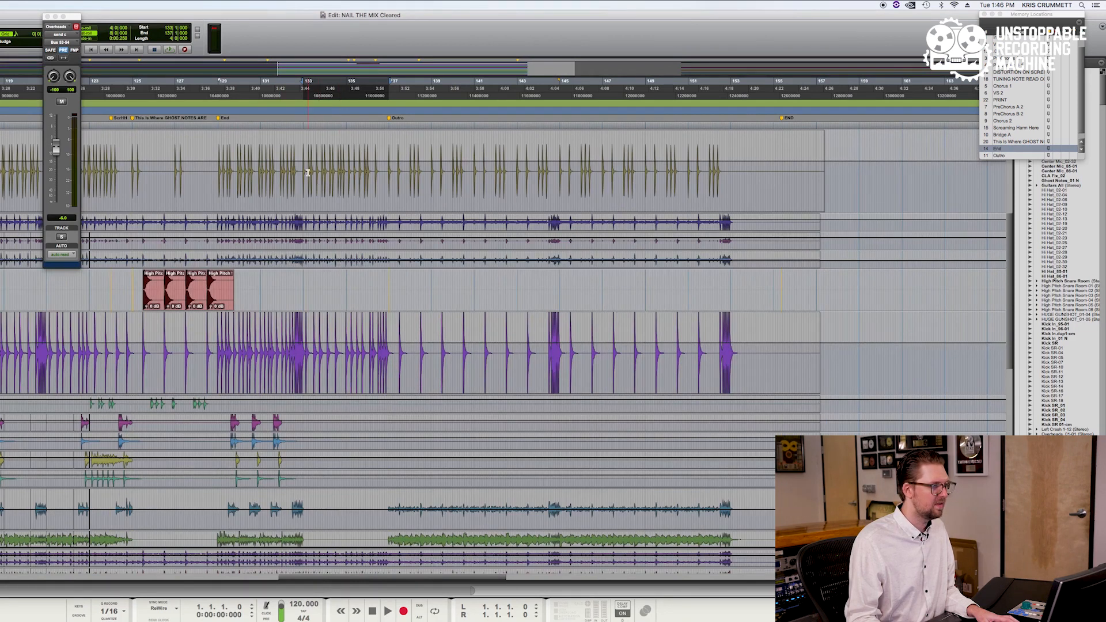
pyautogui.click(275, 167)
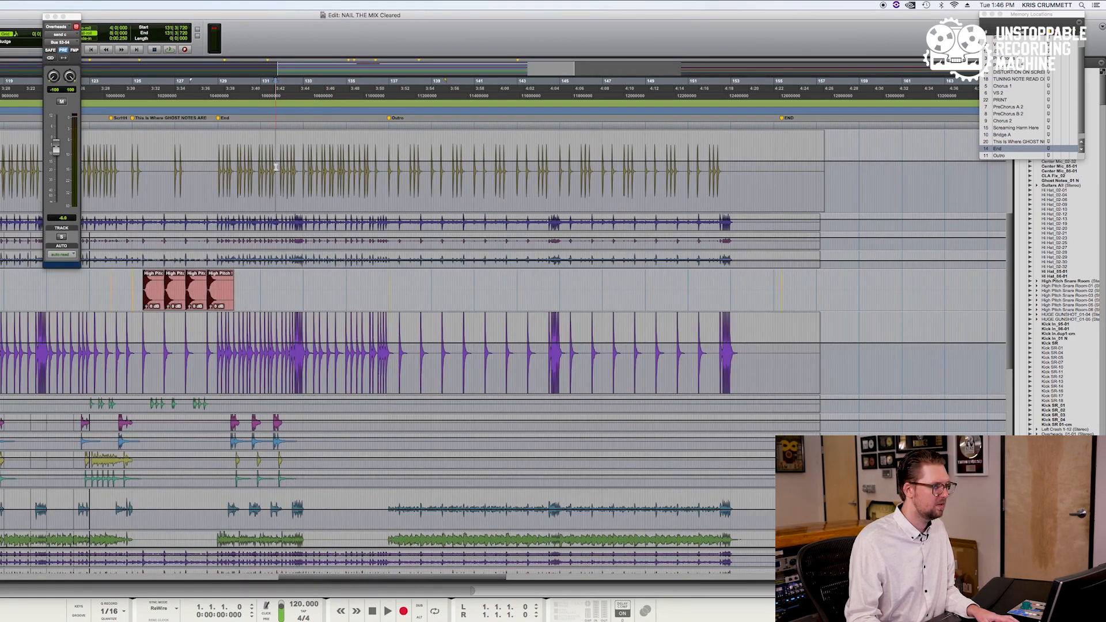
pyautogui.press('space')
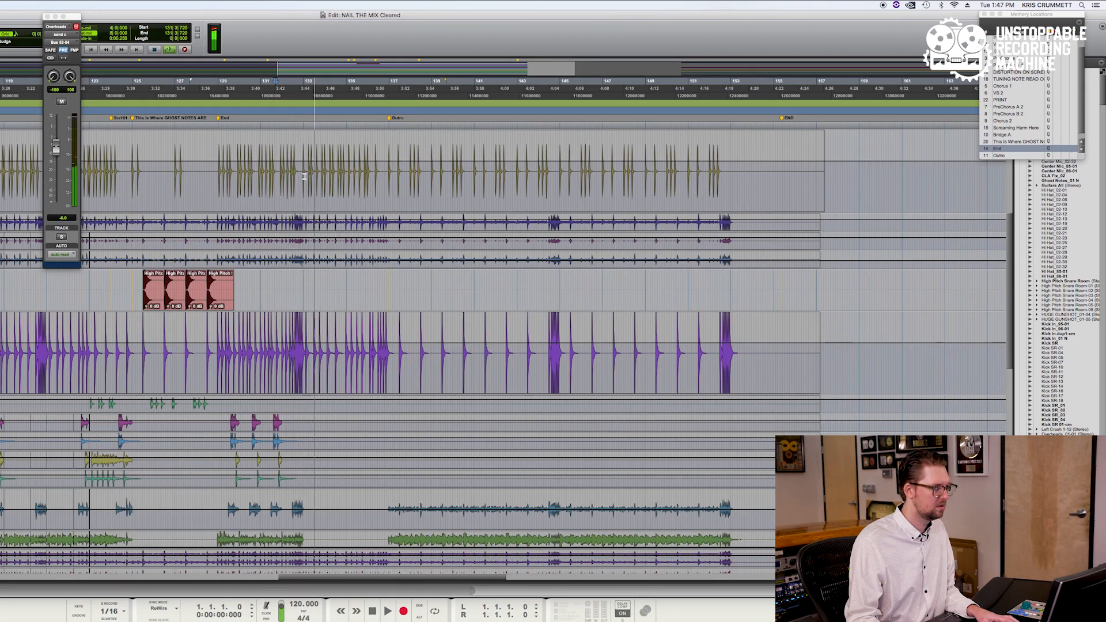
pyautogui.press('space')
pyautogui.moveTo(304, 173); pyautogui.dragTo(389, 175)
pyautogui.scroll(-15, 387, 182)
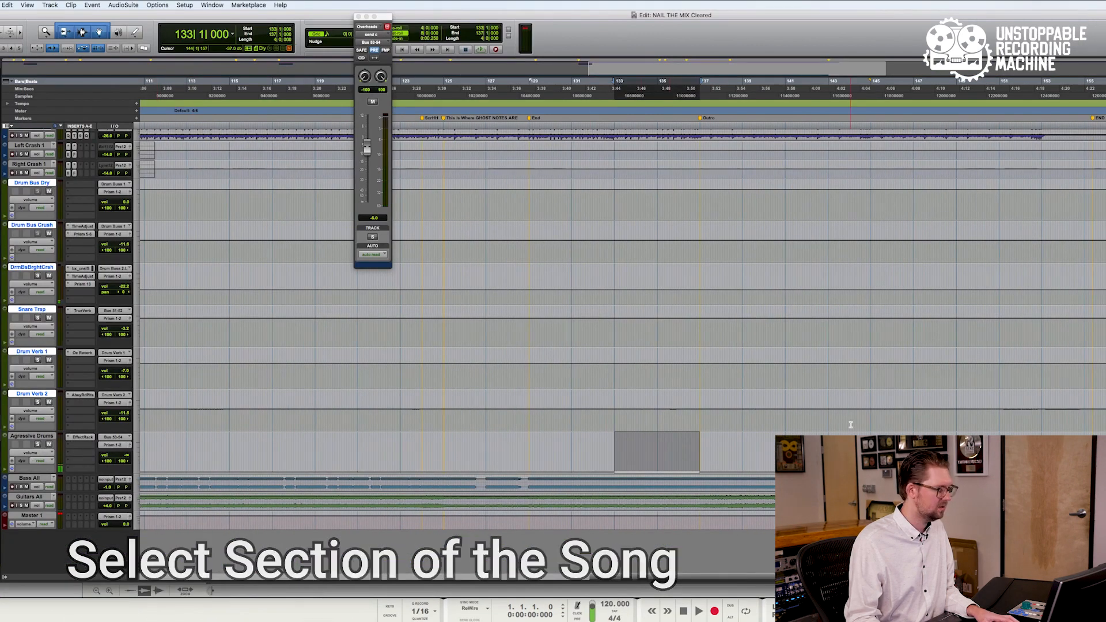
# Raise the Agressive Drums volume automation within the selected bars to about -19 dB and play the section
pyautogui.moveTo(664, 429); pyautogui.dragTo(663, 367)
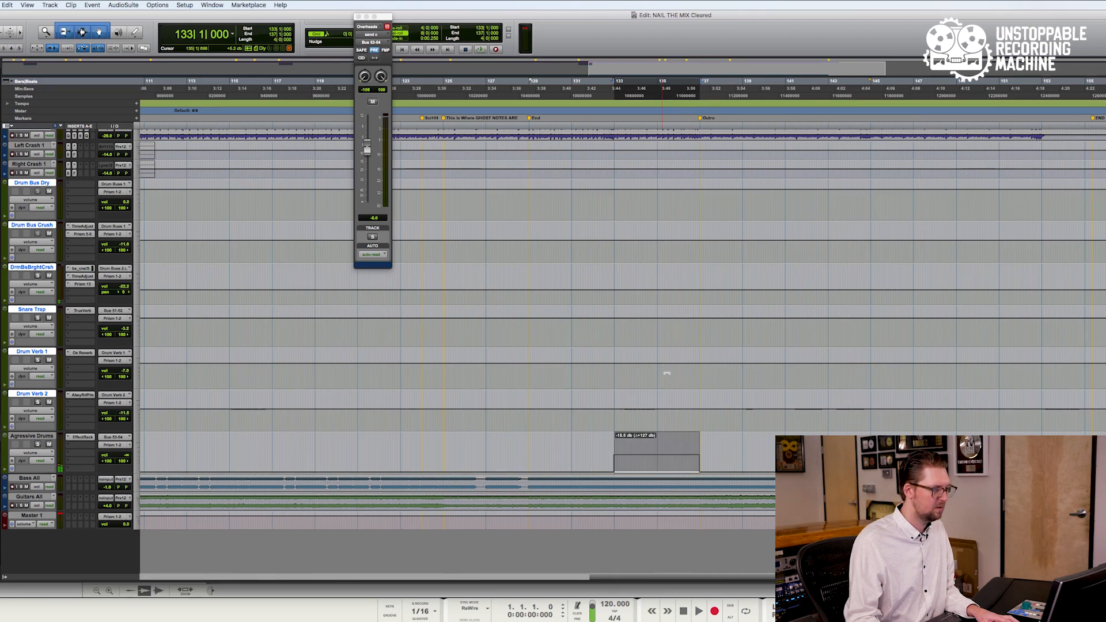
pyautogui.moveTo(669, 375); pyautogui.dragTo(670, 374)
pyautogui.moveTo(670, 374); pyautogui.dragTo(670, 375)
pyautogui.press('space')
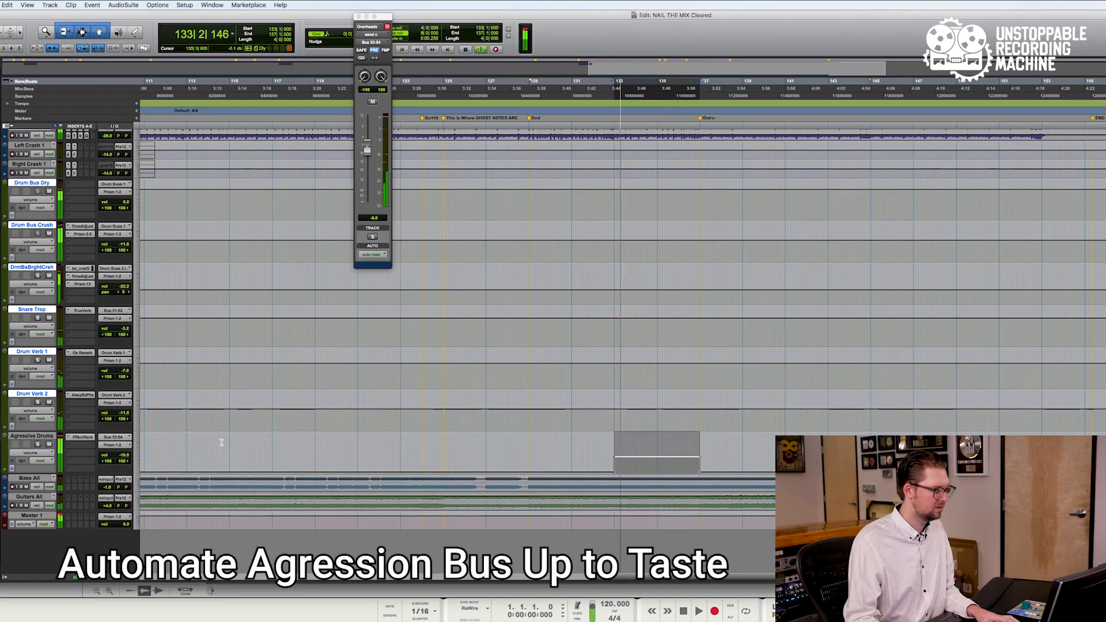
# Compare the playing section with Agressive Drums muted and unmuted
pyautogui.click(49, 444)
pyautogui.click(49, 444)
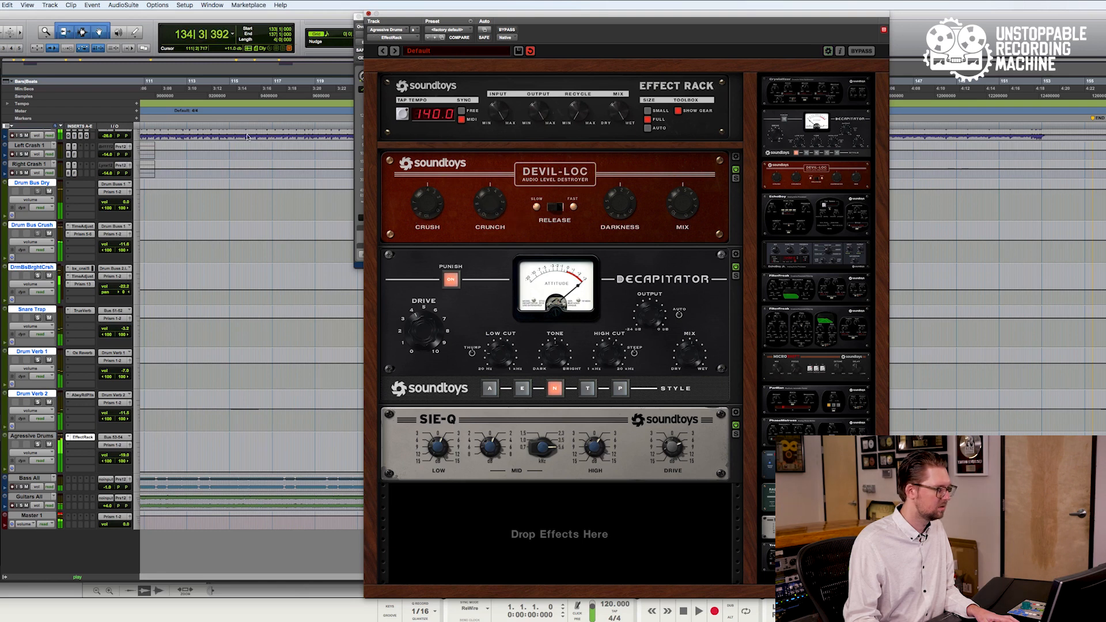
pyautogui.click(368, 14)
pyautogui.click(50, 445)
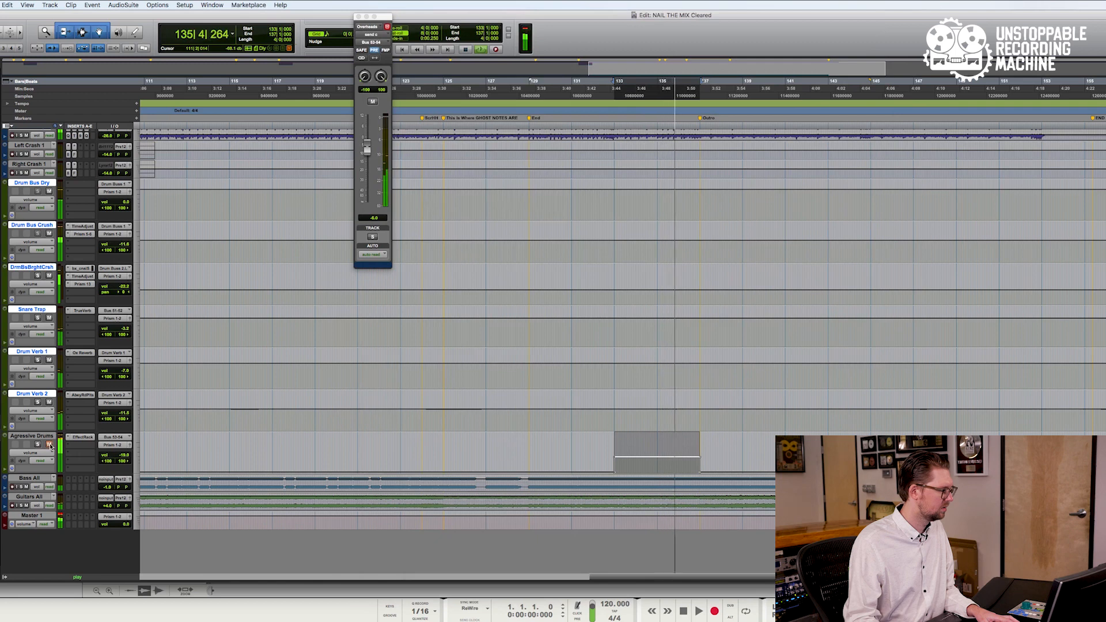
pyautogui.click(50, 445)
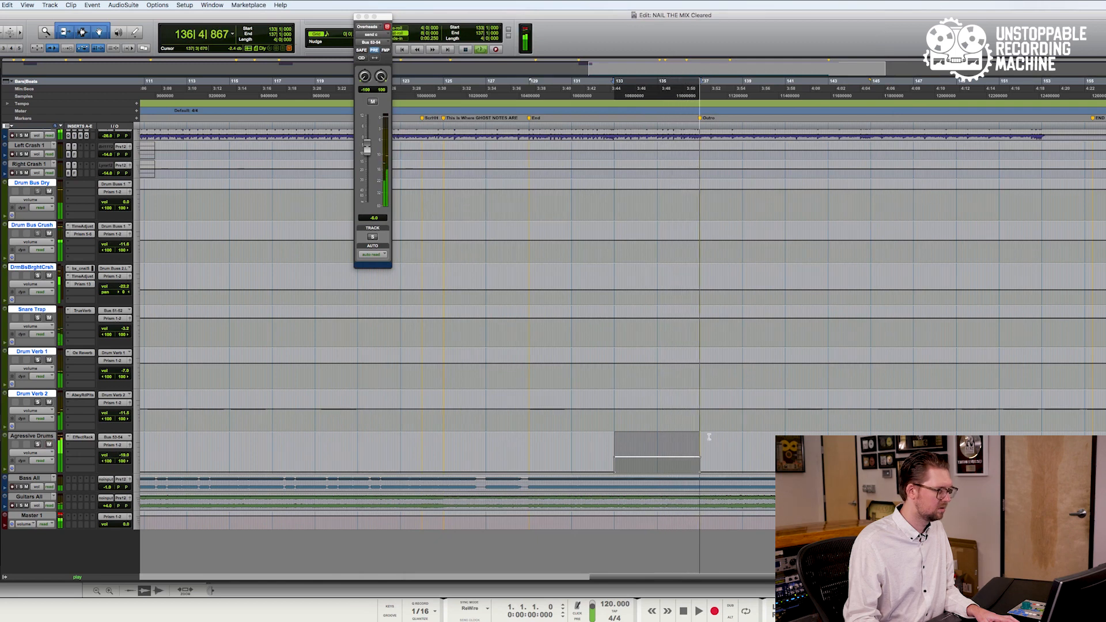
# Audition Agressive Drums with Decapitator and SIE-Q bypassed, then re-enable only Decapitator and stop playback
pyautogui.click(90, 440)
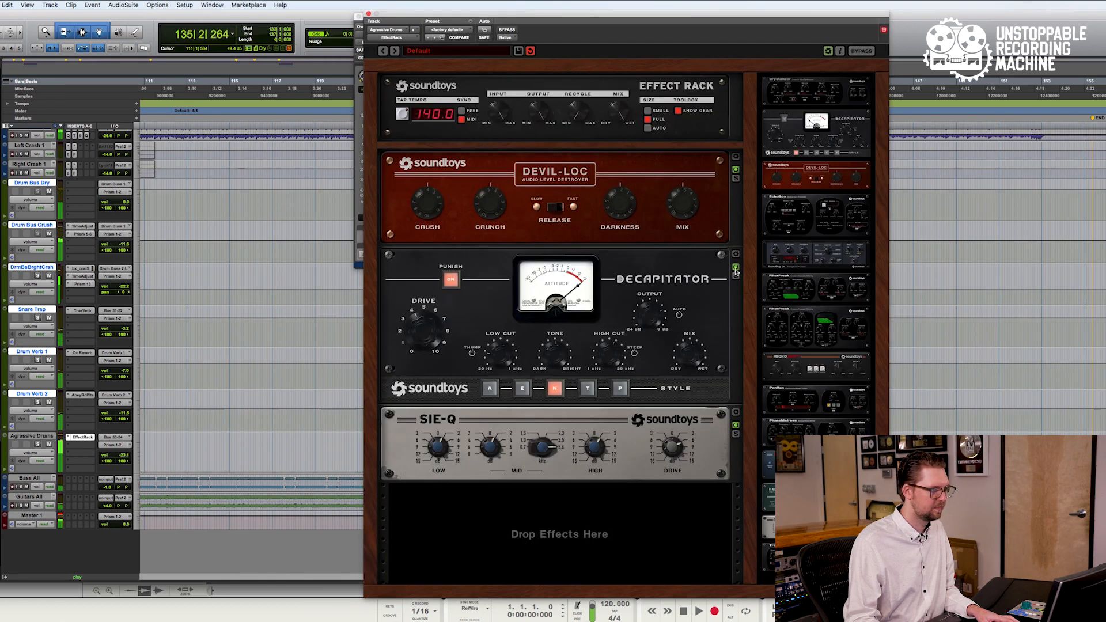
pyautogui.click(735, 268)
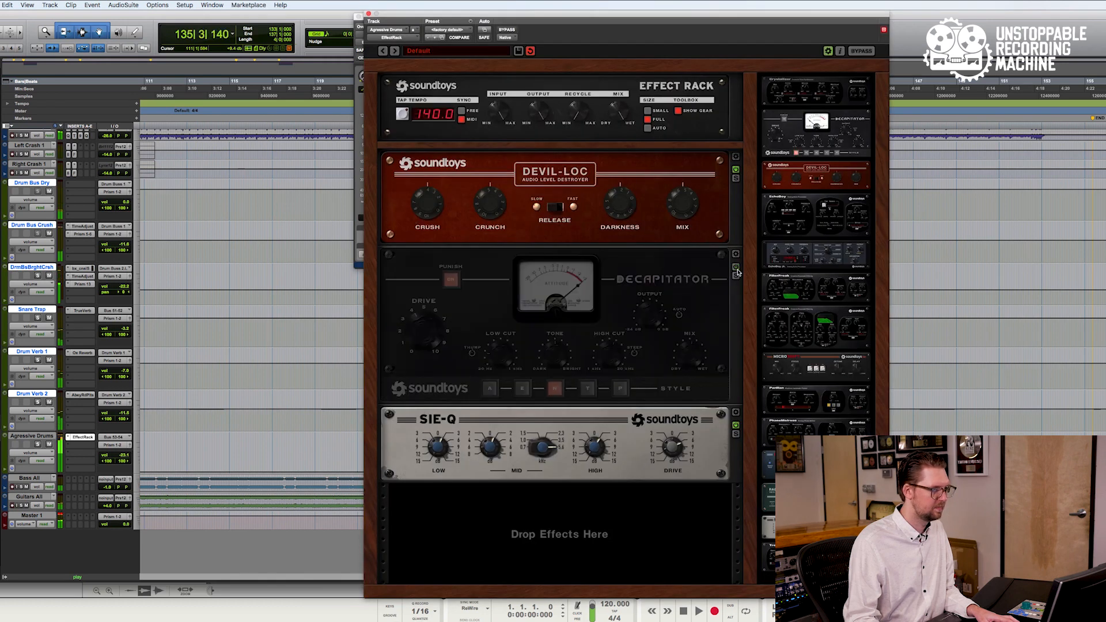
pyautogui.click(736, 426)
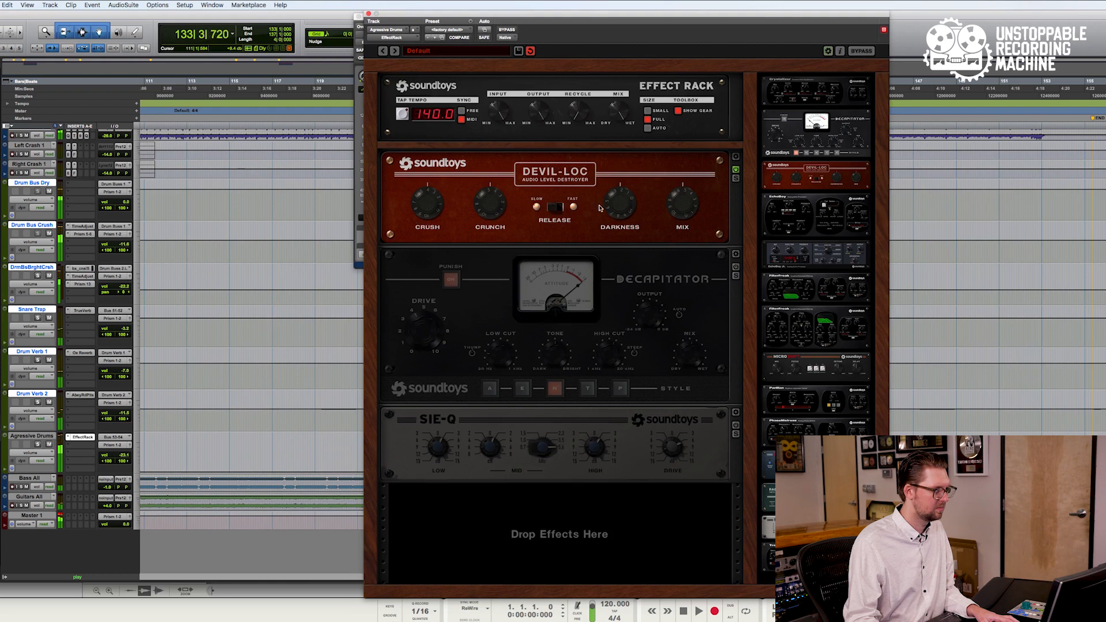
pyautogui.click(735, 267)
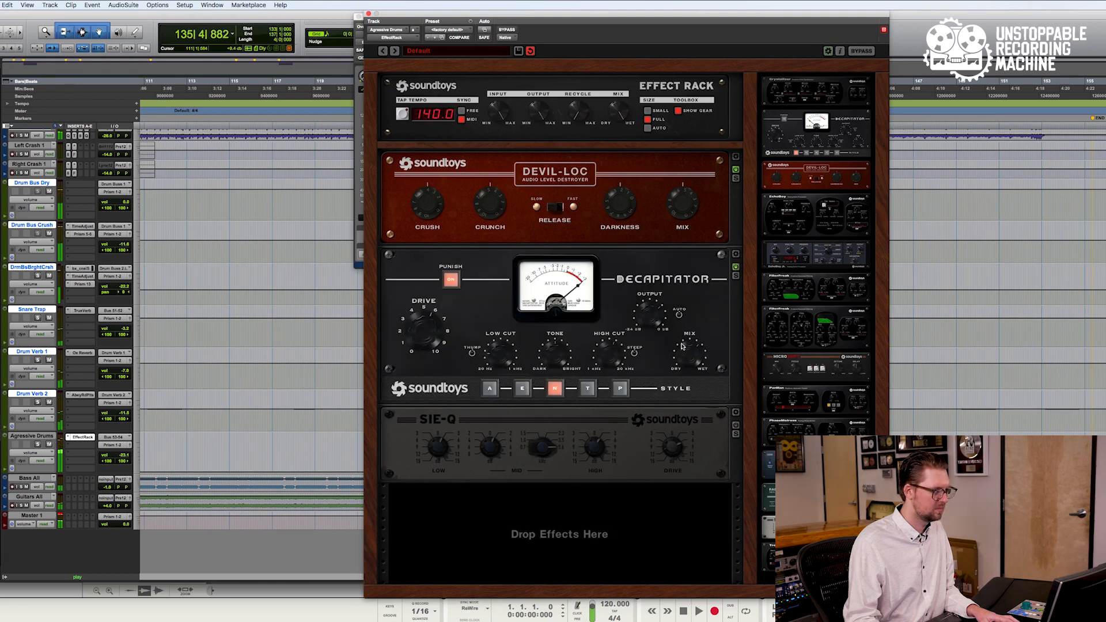
pyautogui.click(312, 24)
pyautogui.press('space')
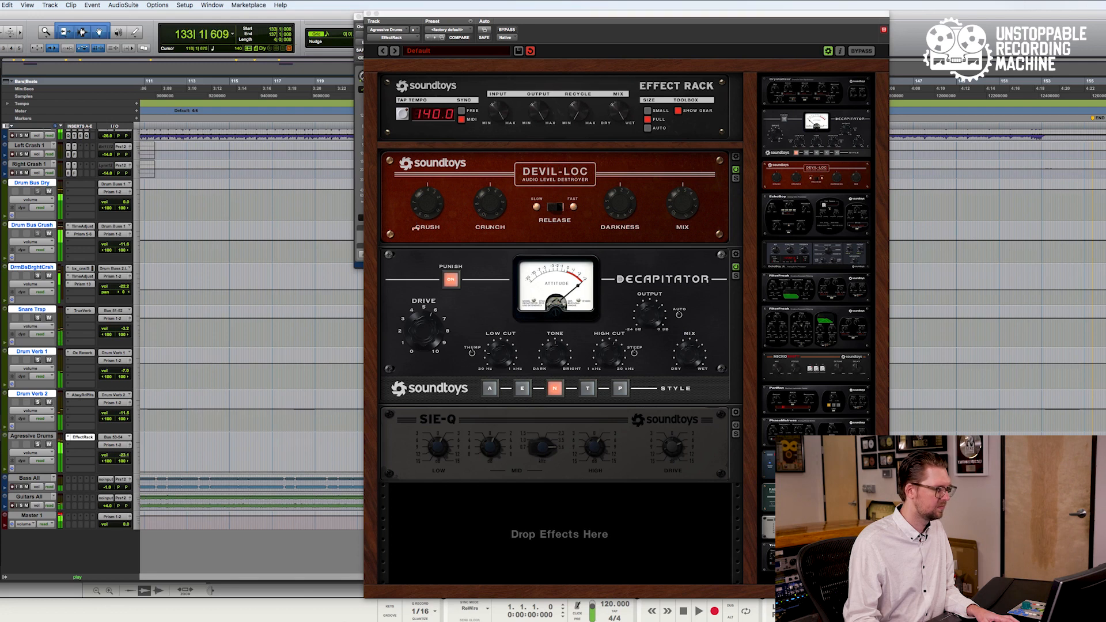
# Move the Effect Rack aside and fine-tune the Agressive Drums volume automation over bars 133 to 137 during playback
pyautogui.moveTo(423, 20); pyautogui.dragTo(967, 19)
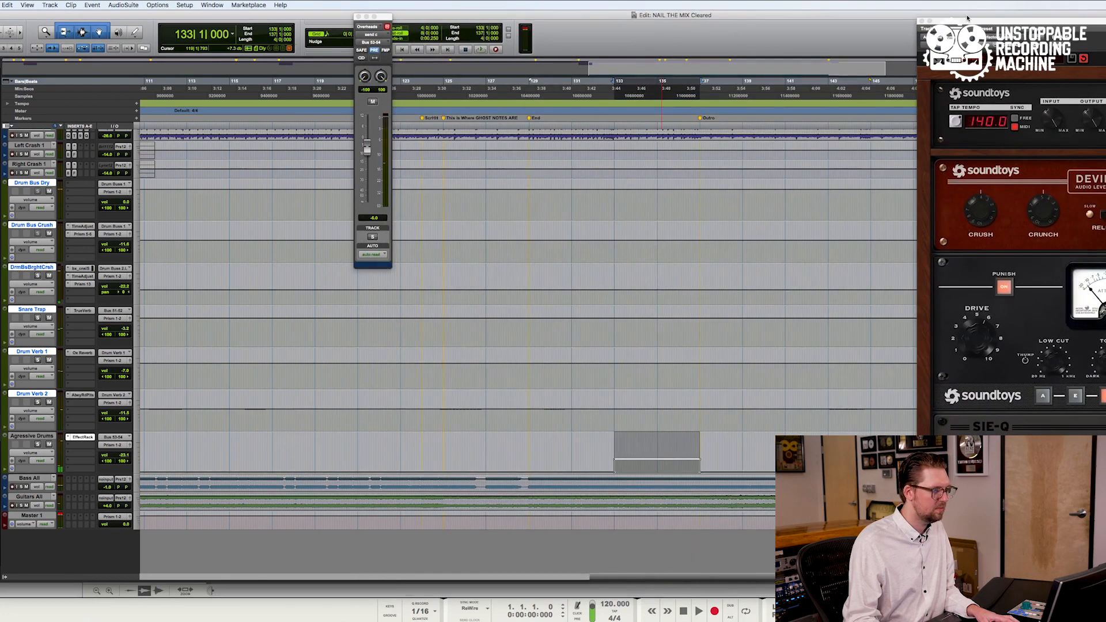
pyautogui.moveTo(648, 438); pyautogui.dragTo(652, 427)
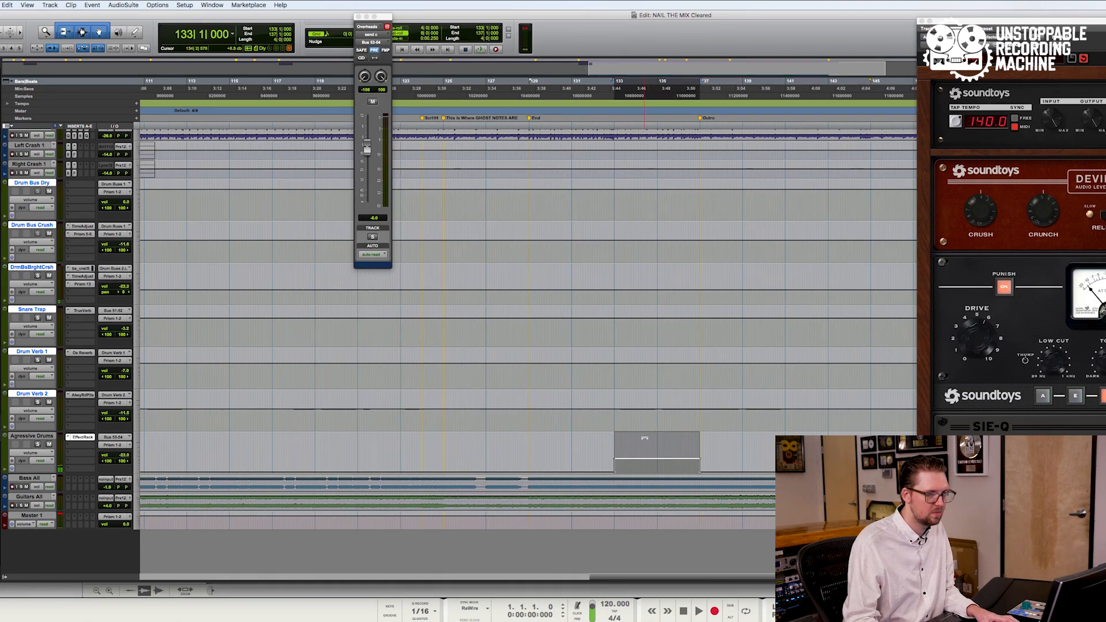
pyautogui.press('space')
pyautogui.moveTo(647, 436); pyautogui.dragTo(646, 470)
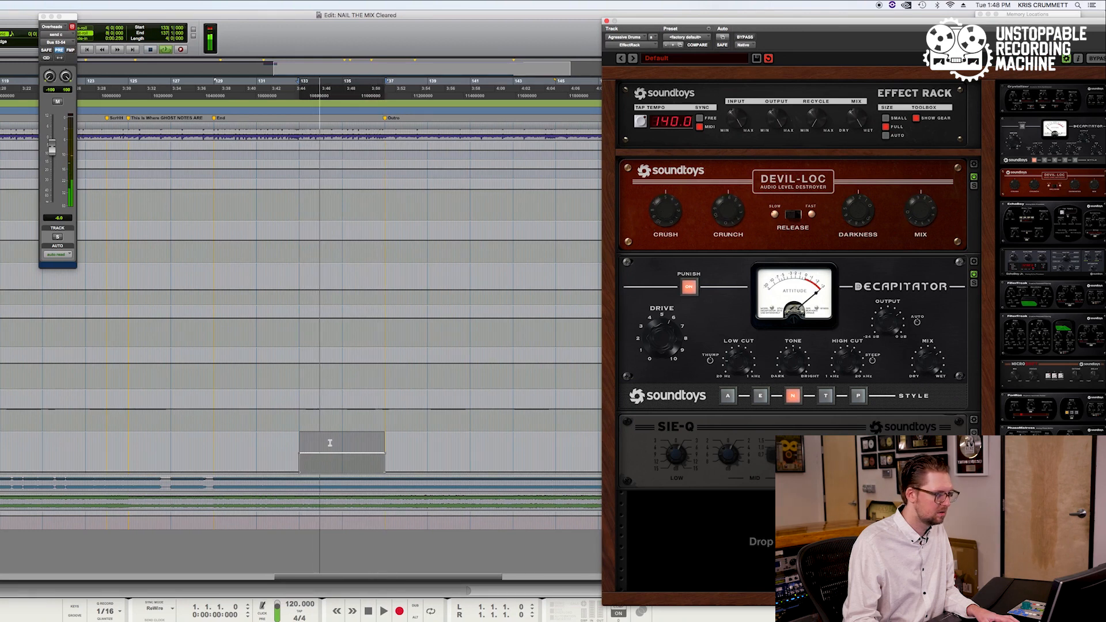
pyautogui.moveTo(328, 432); pyautogui.dragTo(336, 467)
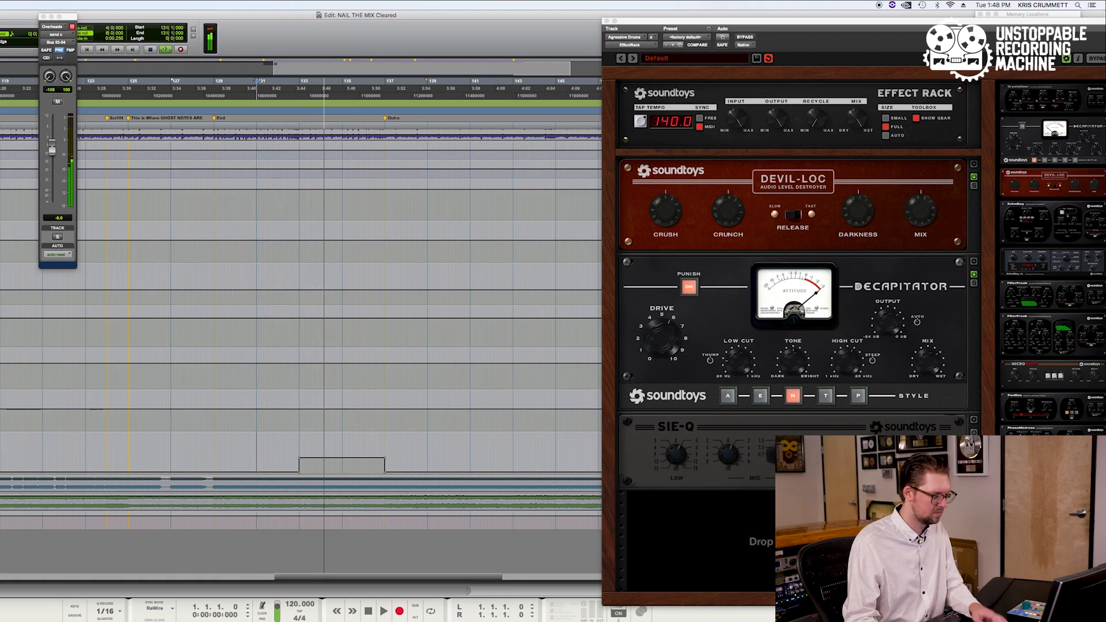
pyautogui.press('super+equal')
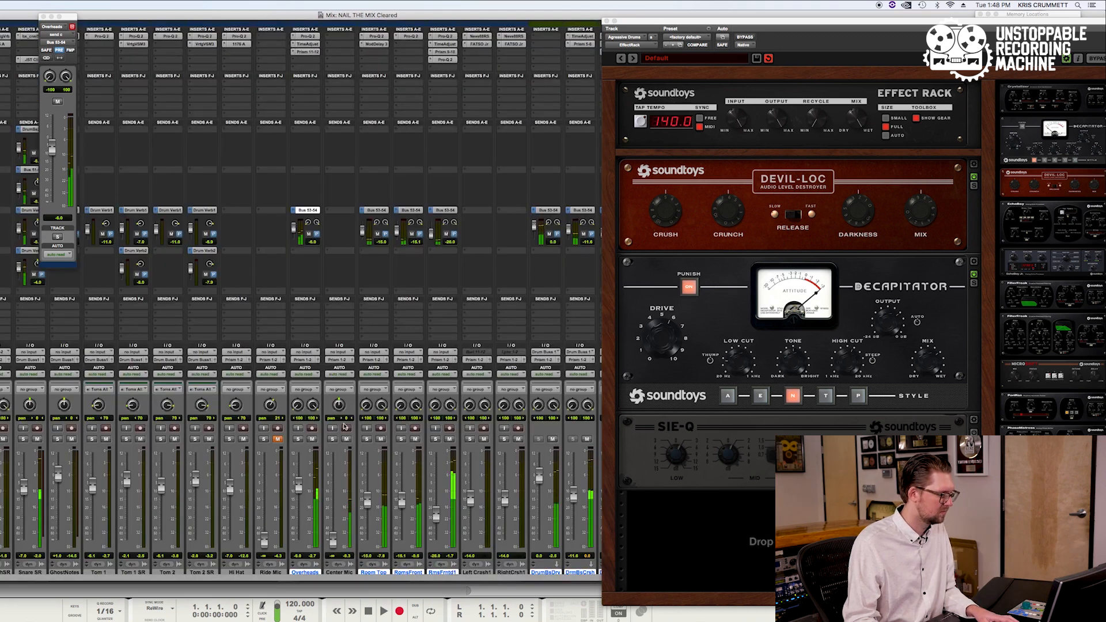
pyautogui.press('super+equal')
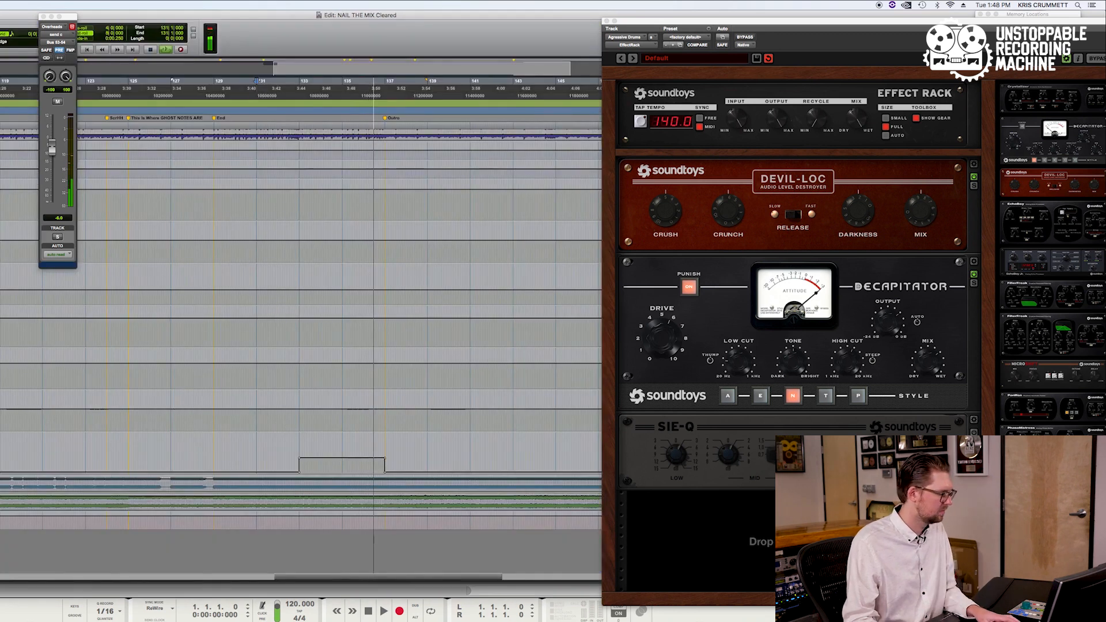
# Replay the raised Agressive Drums section from its start at bar 133
pyautogui.press('space')
pyautogui.press('space')
pyautogui.click(299, 466)
pyautogui.press('space')
pyautogui.press('space')
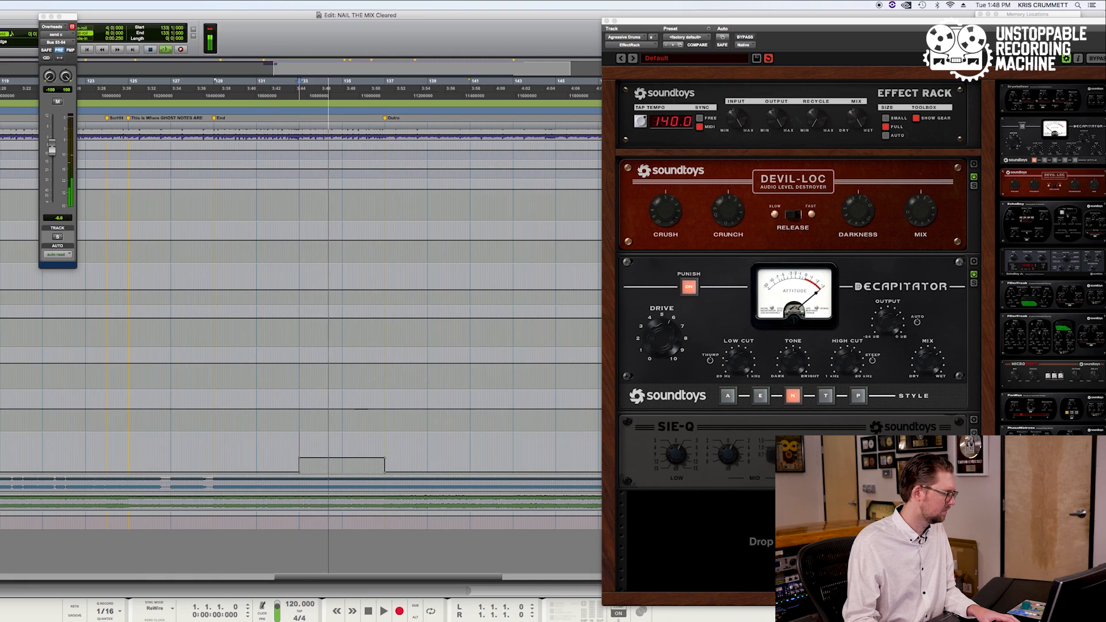
# Move the Effect Rack aside in the mixer and raise the Drum Bus Dry send to Bus 53-54 to about +5.1 dB during playback
pyautogui.press('super+equal')
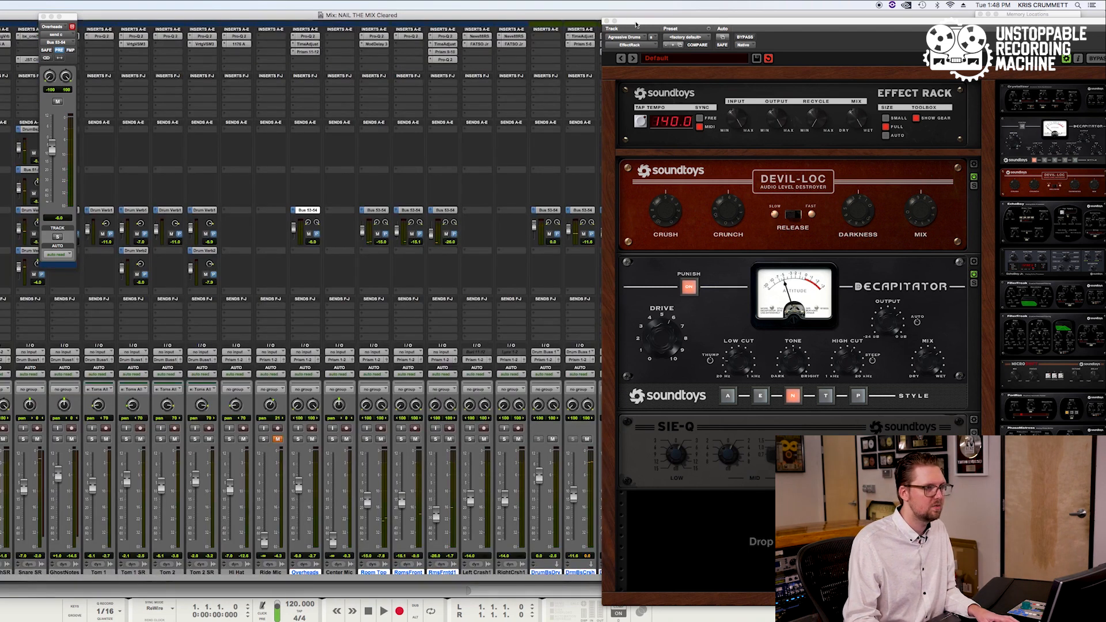
pyautogui.moveTo(636, 24); pyautogui.dragTo(892, 24)
pyautogui.scroll(-1, 385, 477)
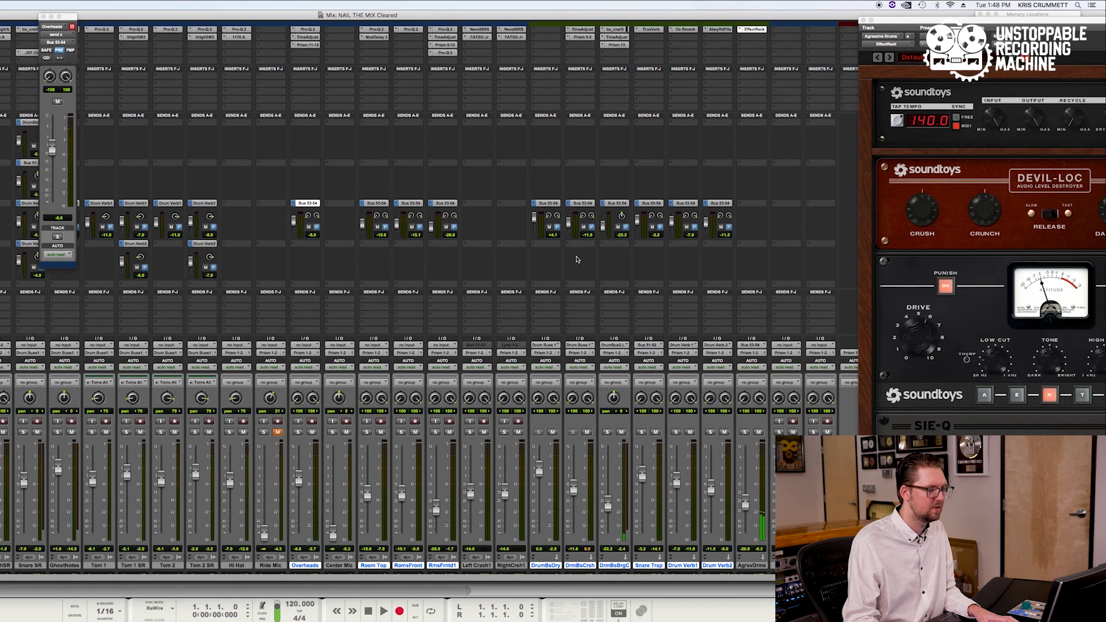
pyautogui.press('space')
pyautogui.moveTo(536, 218); pyautogui.dragTo(537, 217)
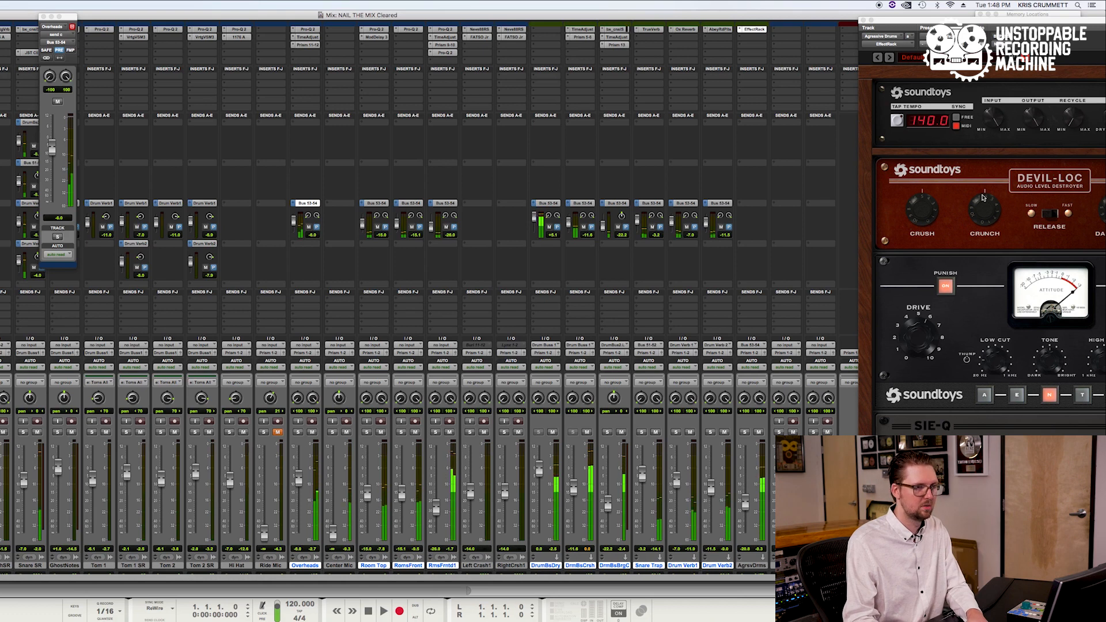
# Bring the whole Effect Rack into view to check its Devil-Loc and Decapitator settings, and move it back aside
pyautogui.click(913, 215)
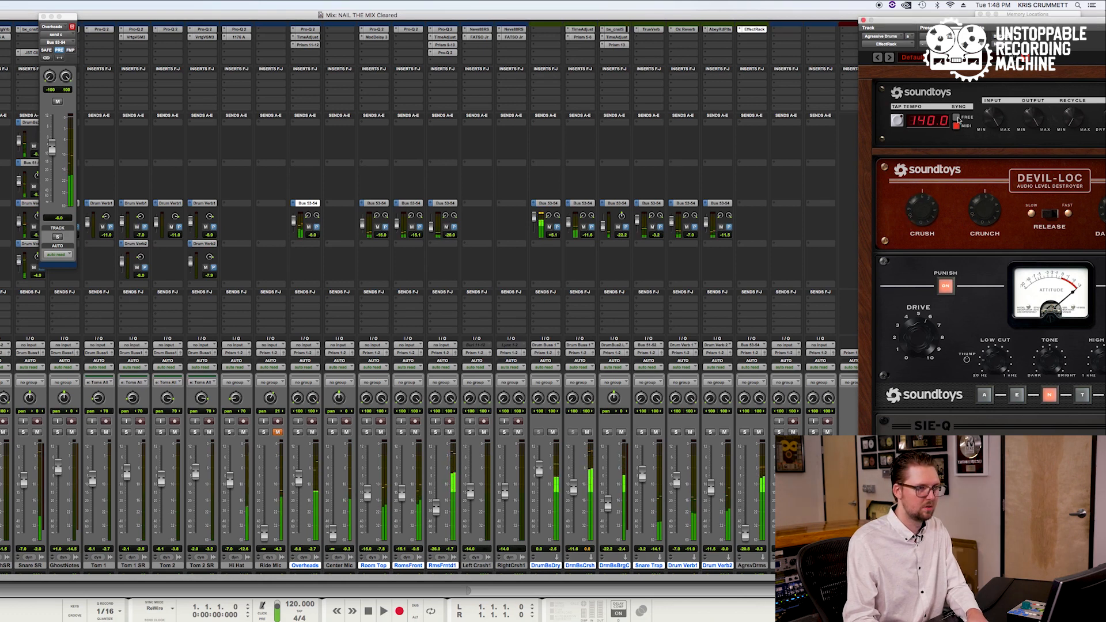
pyautogui.moveTo(915, 20); pyautogui.dragTo(246, 42)
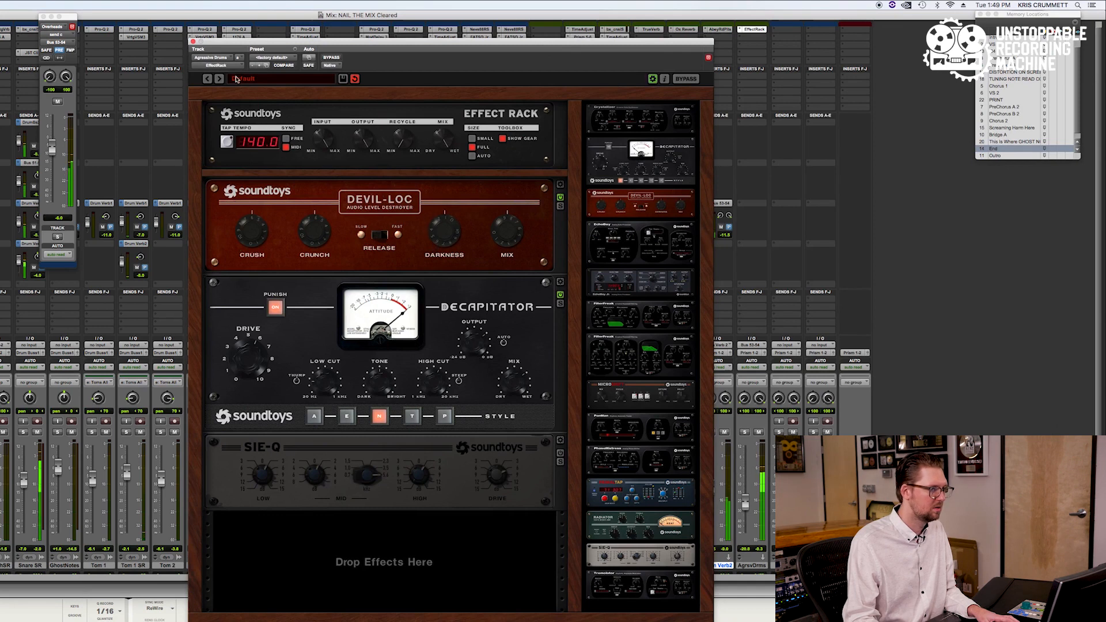
pyautogui.moveTo(207, 38); pyautogui.dragTo(801, 63)
# Return to the edit view and compare the section from bar 133 with Agressive Drums muted and unmuted
pyautogui.press('super+equal')
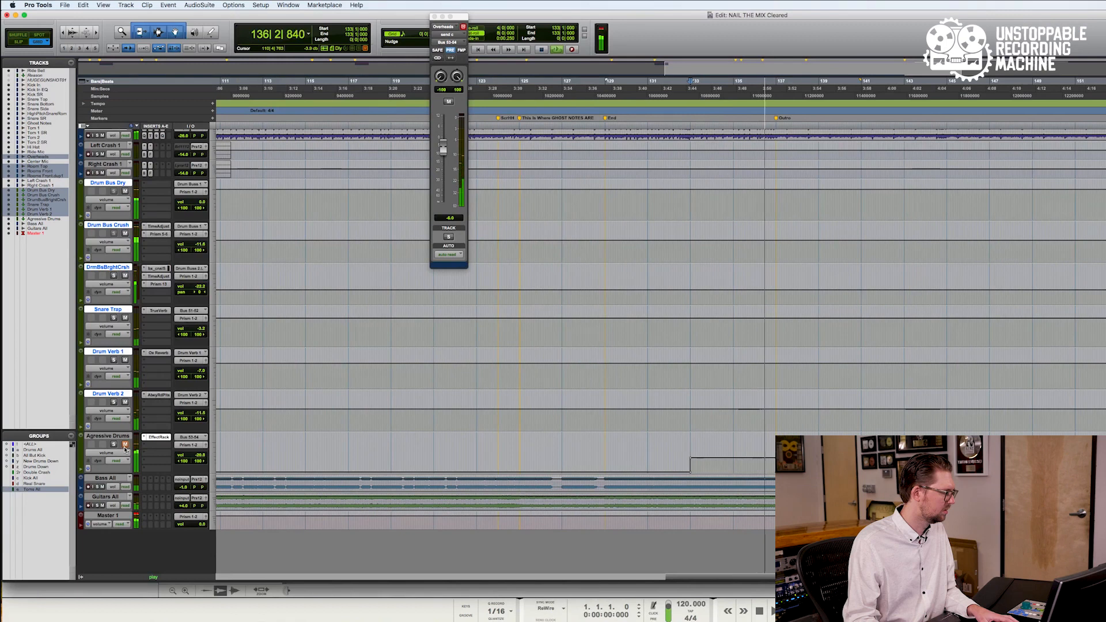
pyautogui.click(125, 446)
pyautogui.click(126, 448)
pyautogui.press('space')
pyautogui.press('space')
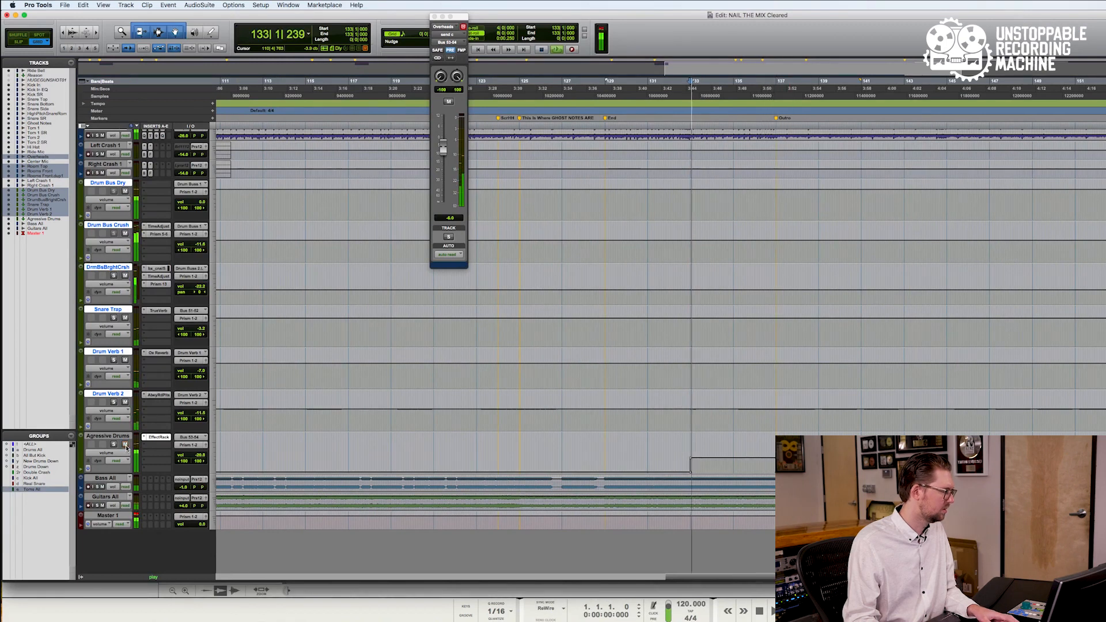
pyautogui.click(126, 447)
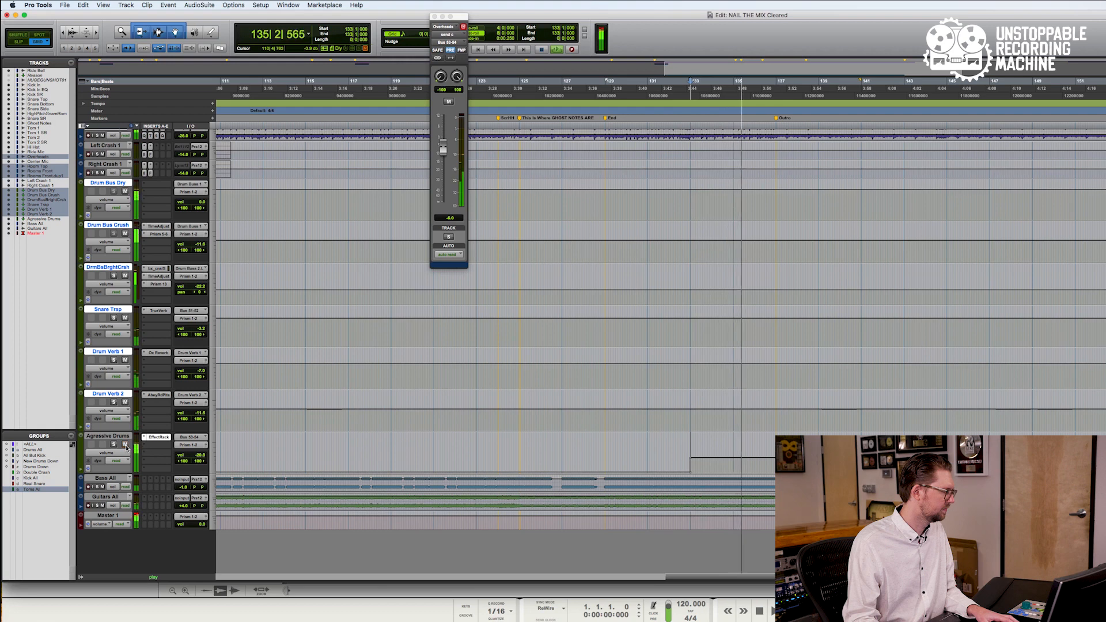
# Lower the Agressive Drums volume automation over bars 133 to 137 to about -23 dB and check it against the muted track
pyautogui.press('space')
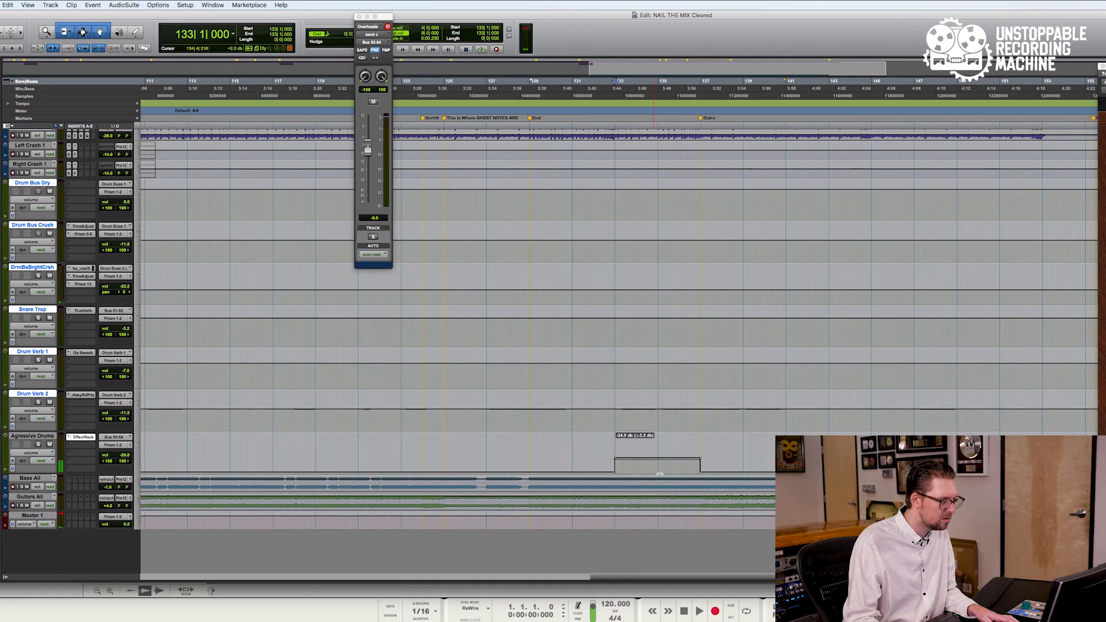
pyautogui.press('space')
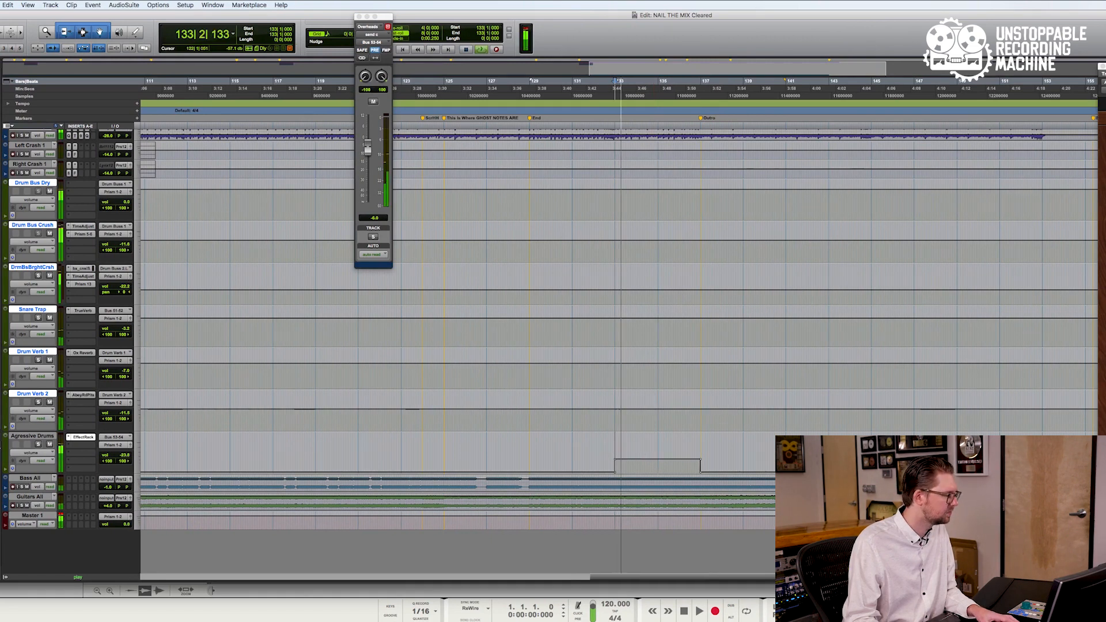
pyautogui.click(50, 444)
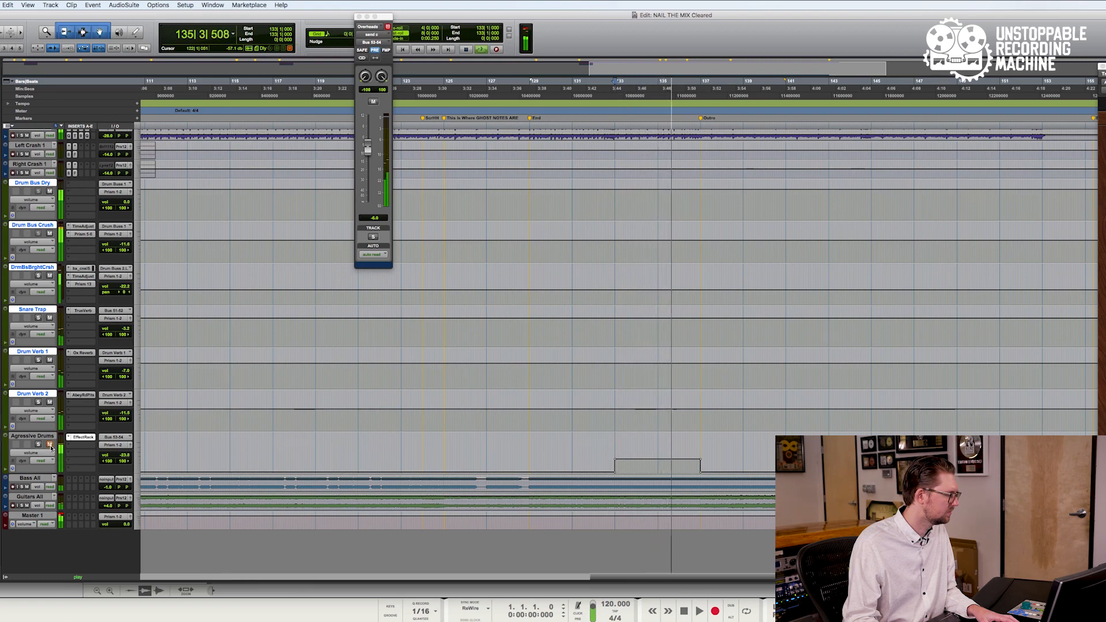
pyautogui.click(50, 446)
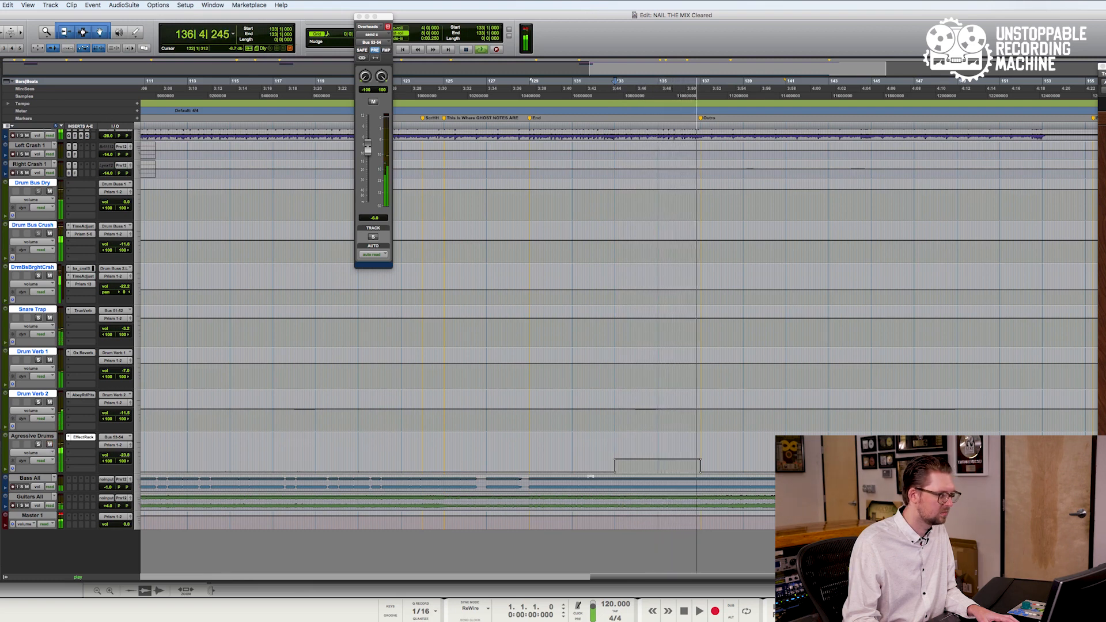
# Raise the Bus 53-54 sends to about -8 dB on Room Top and -7 dB on RomsFront, and replay the section
pyautogui.press('super+=')
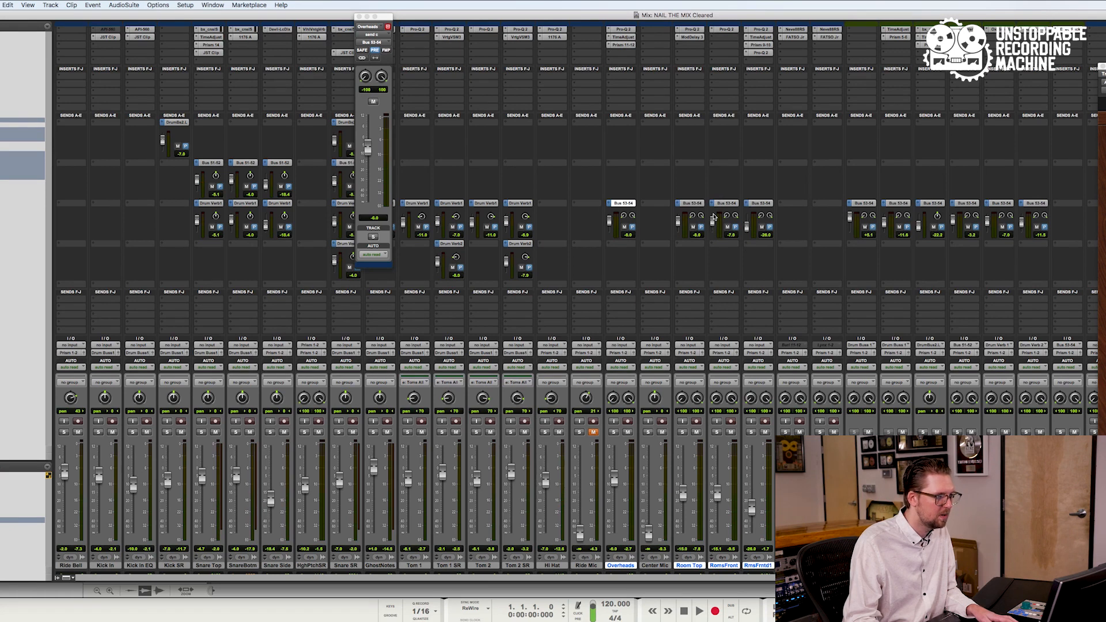
pyautogui.press('super+equal')
pyautogui.press('space')
# Raise the Agressive Drums volume automation over bars 133 to 137 to about -19 dB while comparing the track muted and unmuted
pyautogui.moveTo(656, 439); pyautogui.dragTo(658, 418)
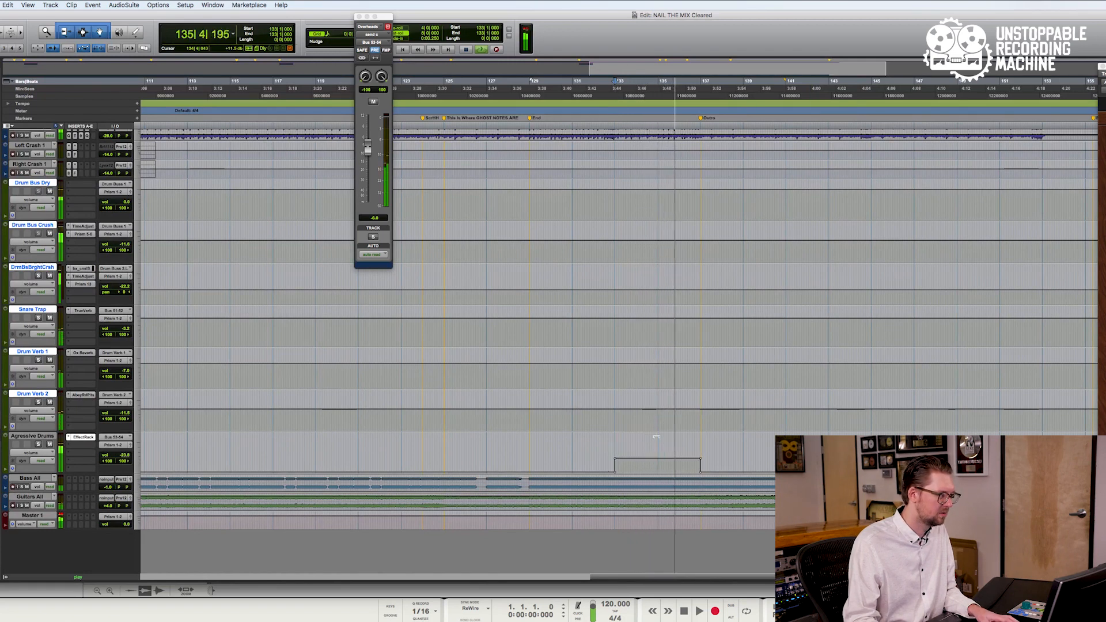
pyautogui.click(50, 445)
pyautogui.press('space')
pyautogui.press('space')
pyautogui.click(50, 445)
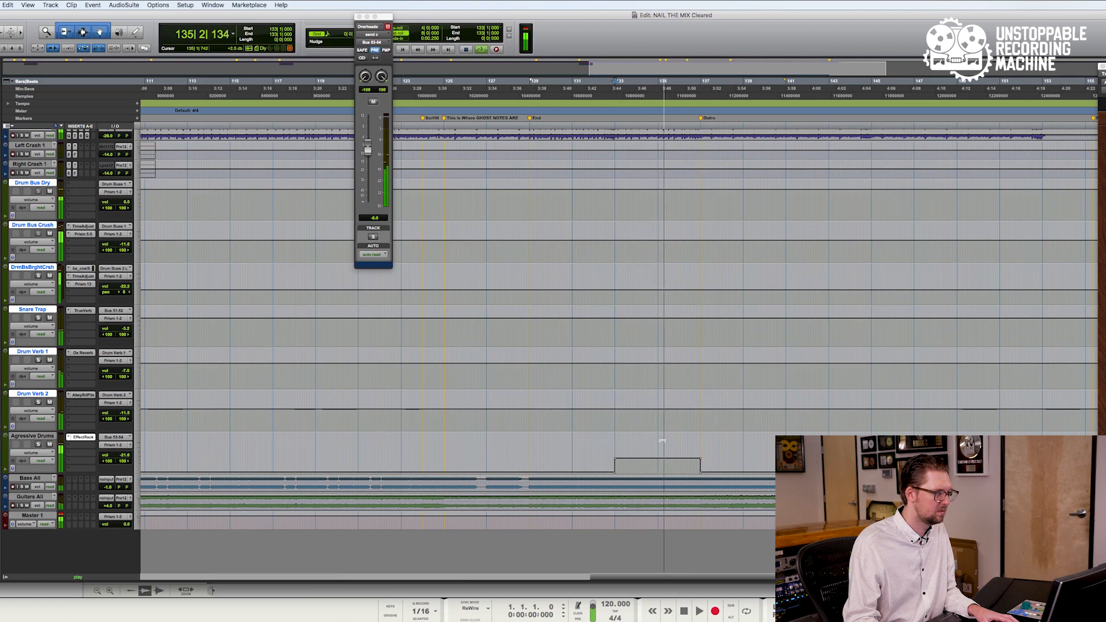
pyautogui.press('space')
pyautogui.press('space')
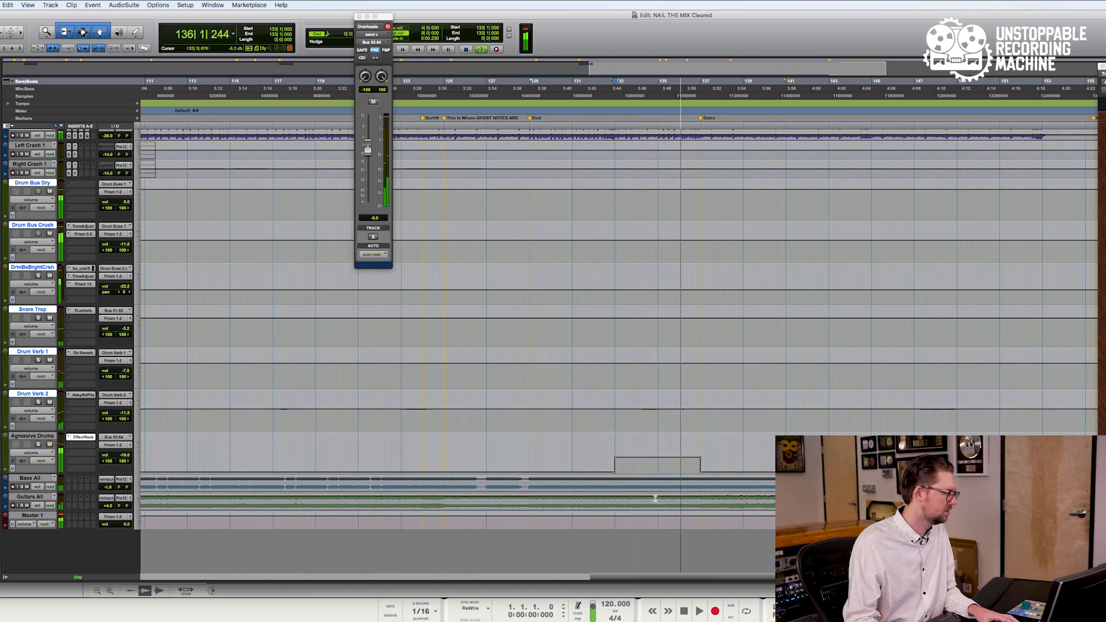
# Audition the transition into the aggressive section from bar 131, checking the mixer levels during playback
pyautogui.press('space')
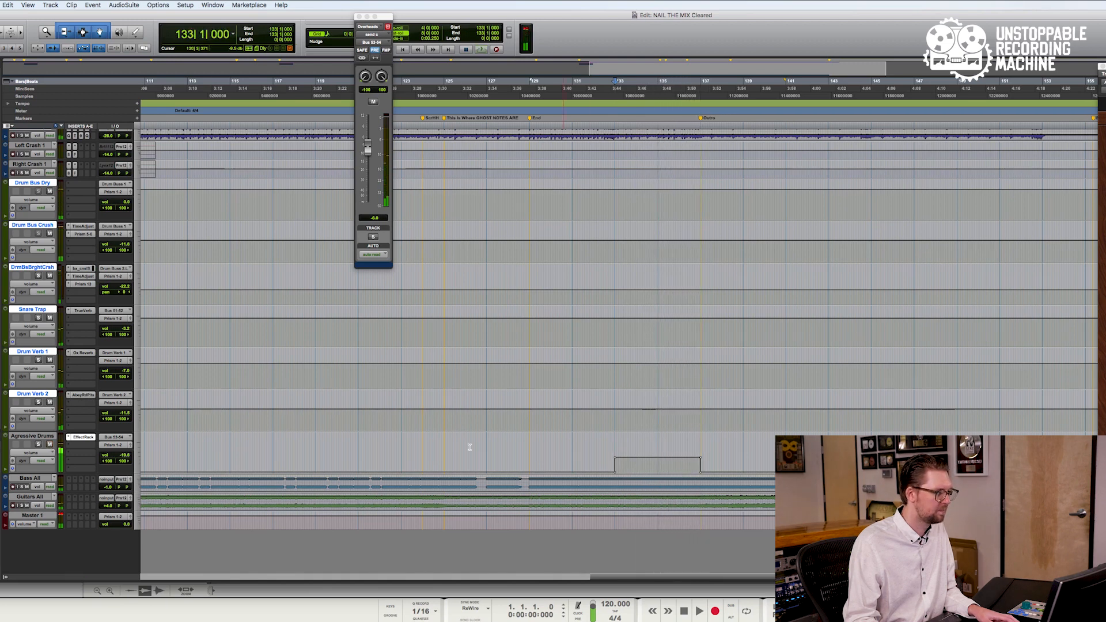
pyautogui.click(501, 451)
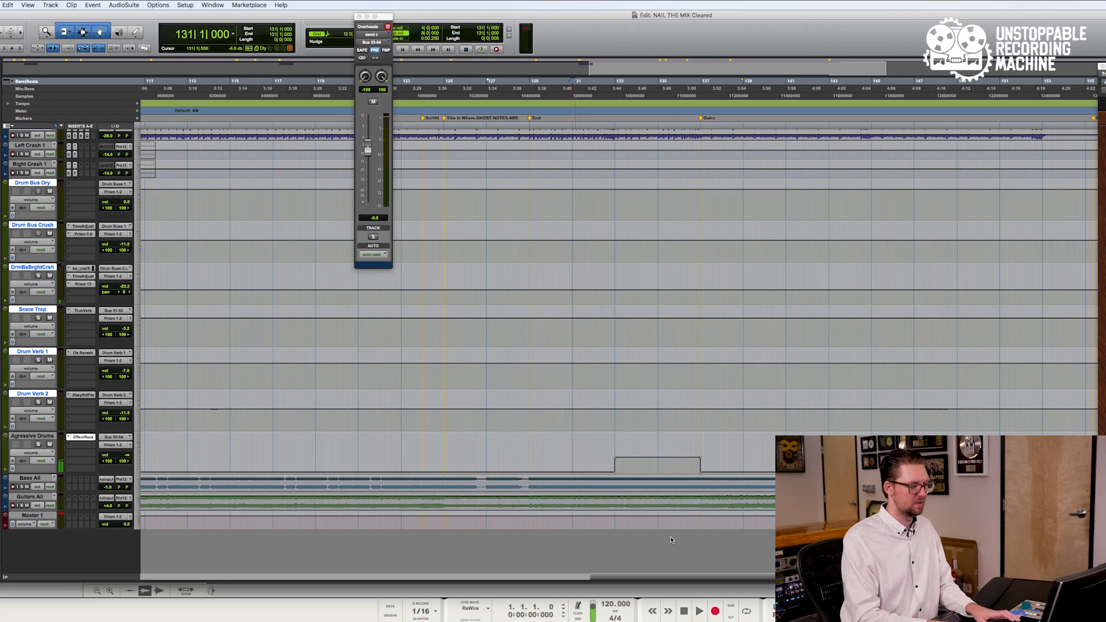
pyautogui.press('super+equal')
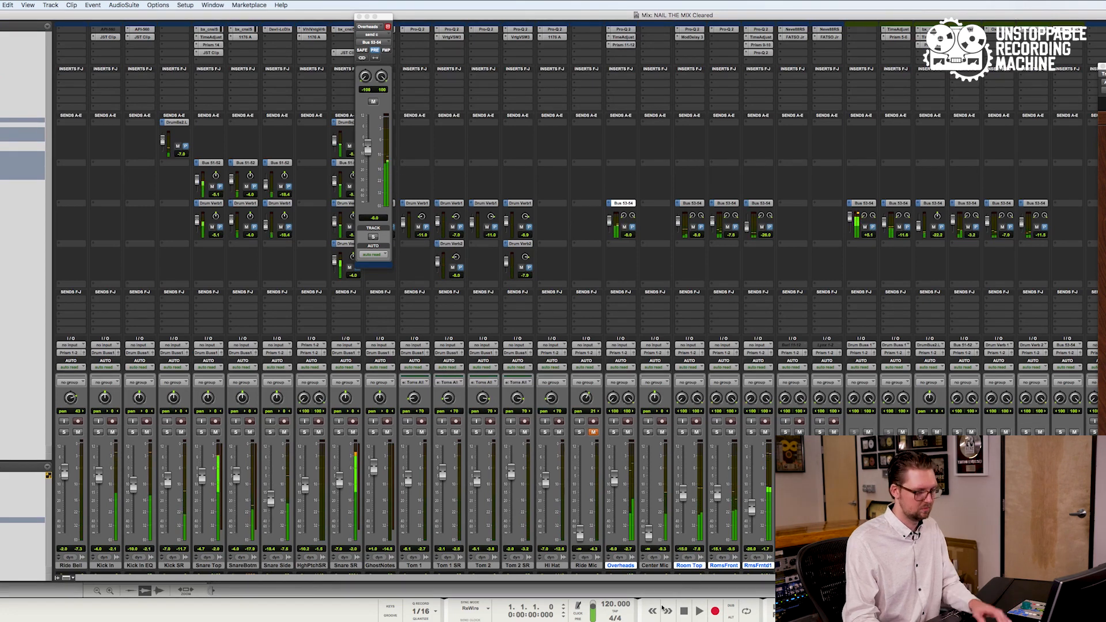
pyautogui.press('super+equal')
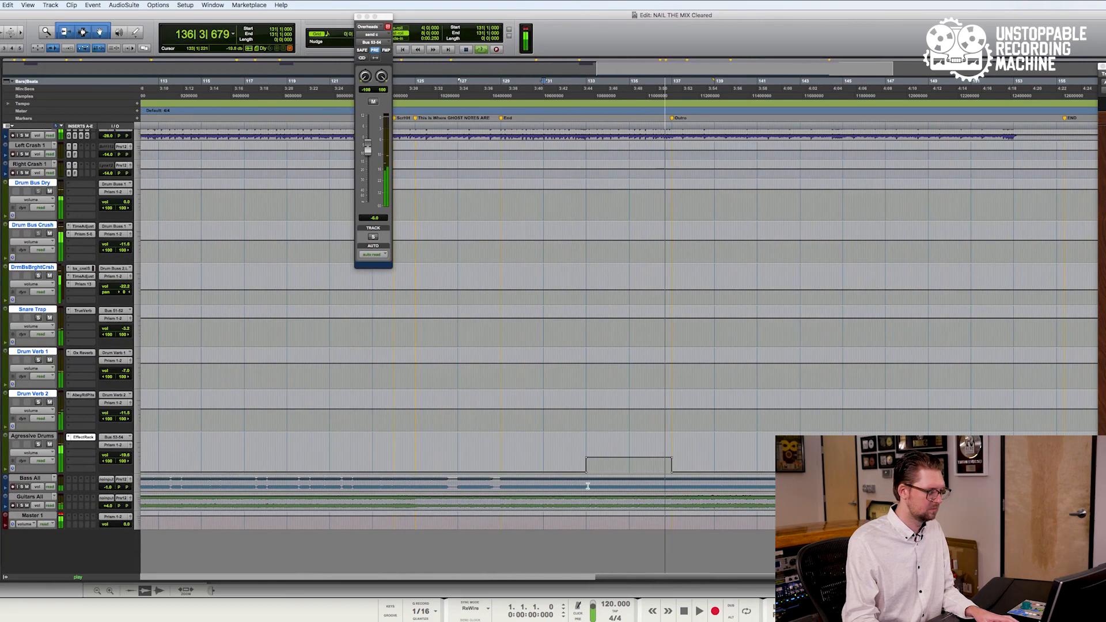
pyautogui.press('space')
# Select Bass All and Guitars All over bars 133 to 137 and lower their volume automation slightly
pyautogui.click(586, 485)
pyautogui.press('t')
pyautogui.press('t')
pyautogui.click(516, 481)
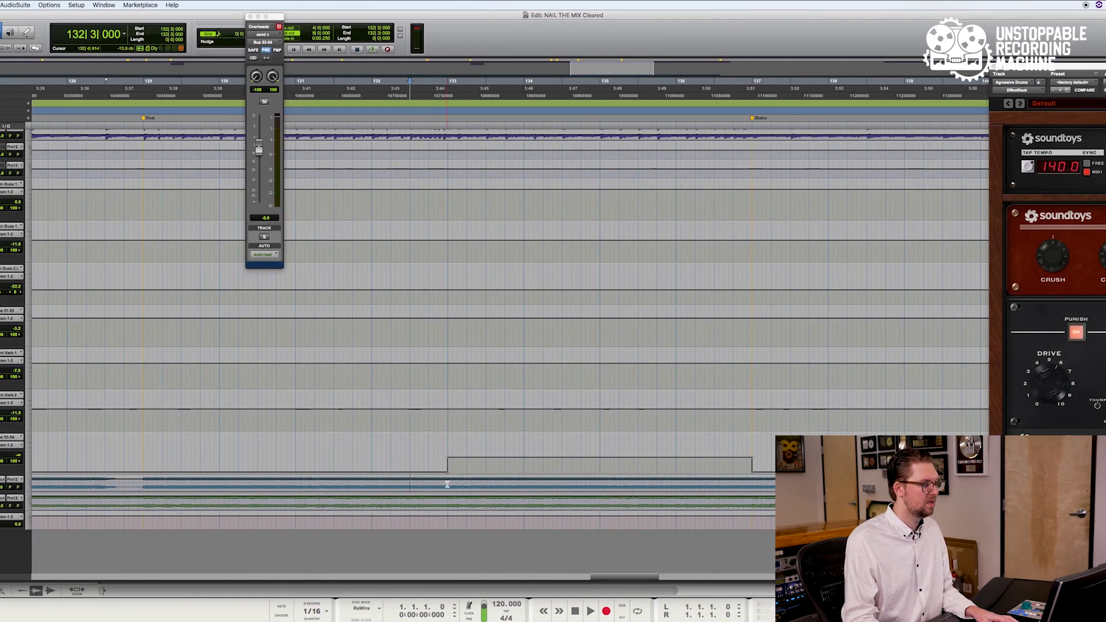
pyautogui.moveTo(447, 482); pyautogui.dragTo(754, 499)
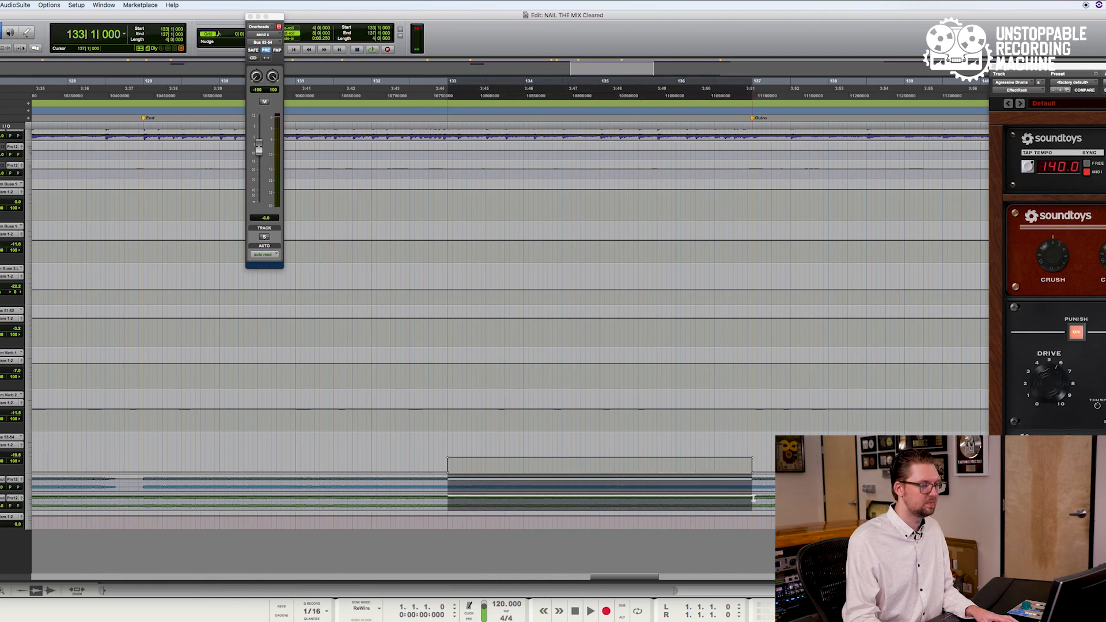
pyautogui.moveTo(576, 474); pyautogui.dragTo(573, 486)
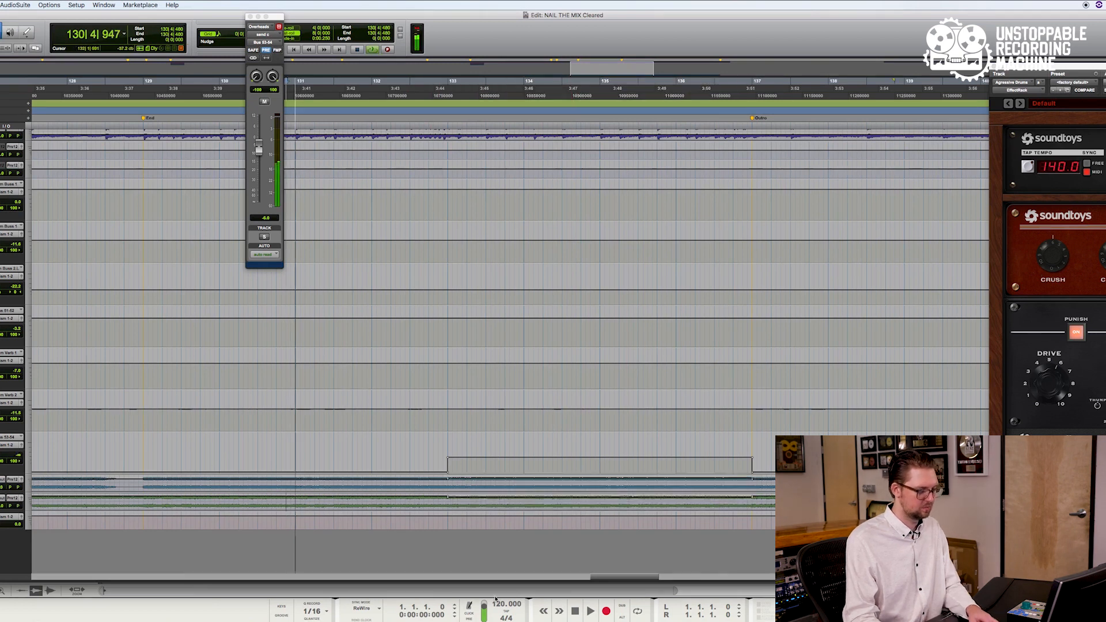
# Check the mixer levels and play from bar 132 into the section with the lowered bass and guitars
pyautogui.press('super+equal')
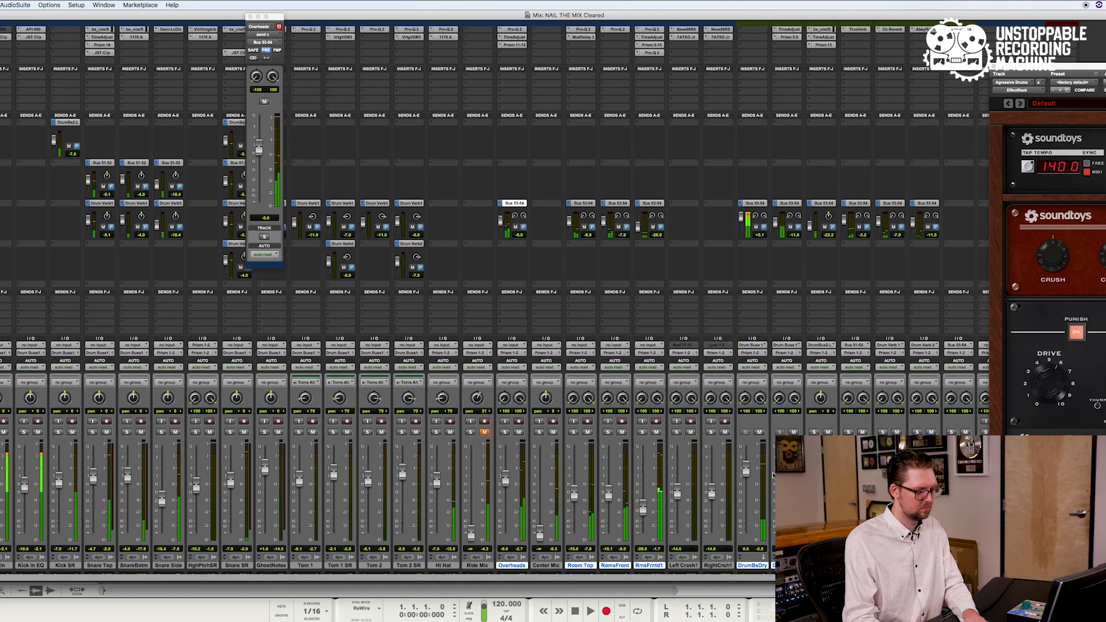
pyautogui.press('super+equal')
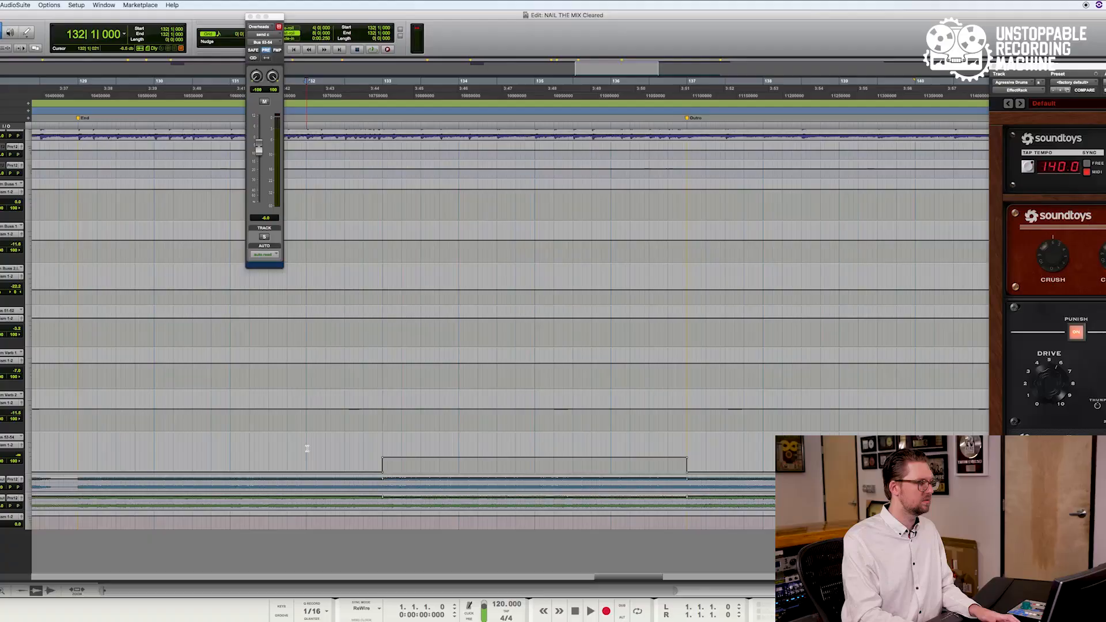
pyautogui.press('space')
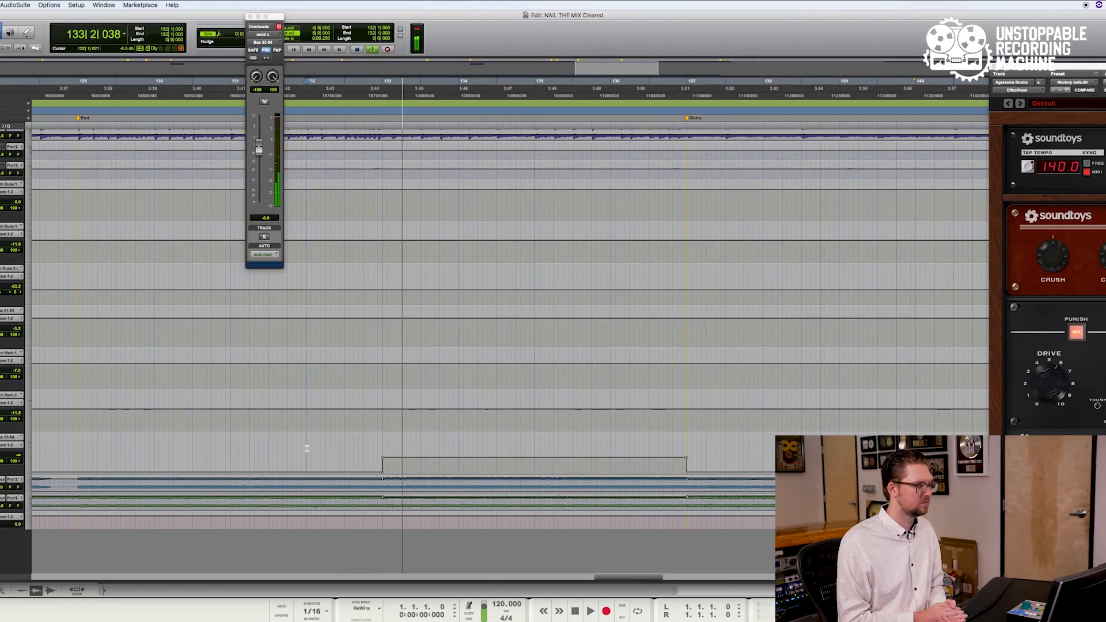